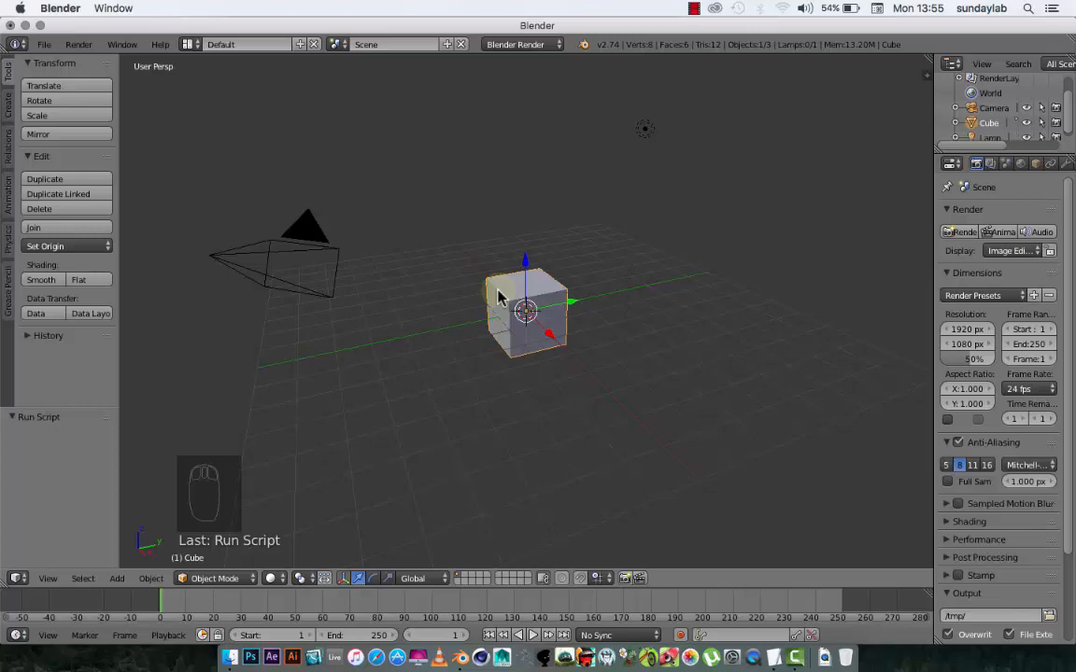
- Switch the screen layout to 3D View Full and orbit around the cube
{"action": "left_click", "coordinate": [51, 46]}
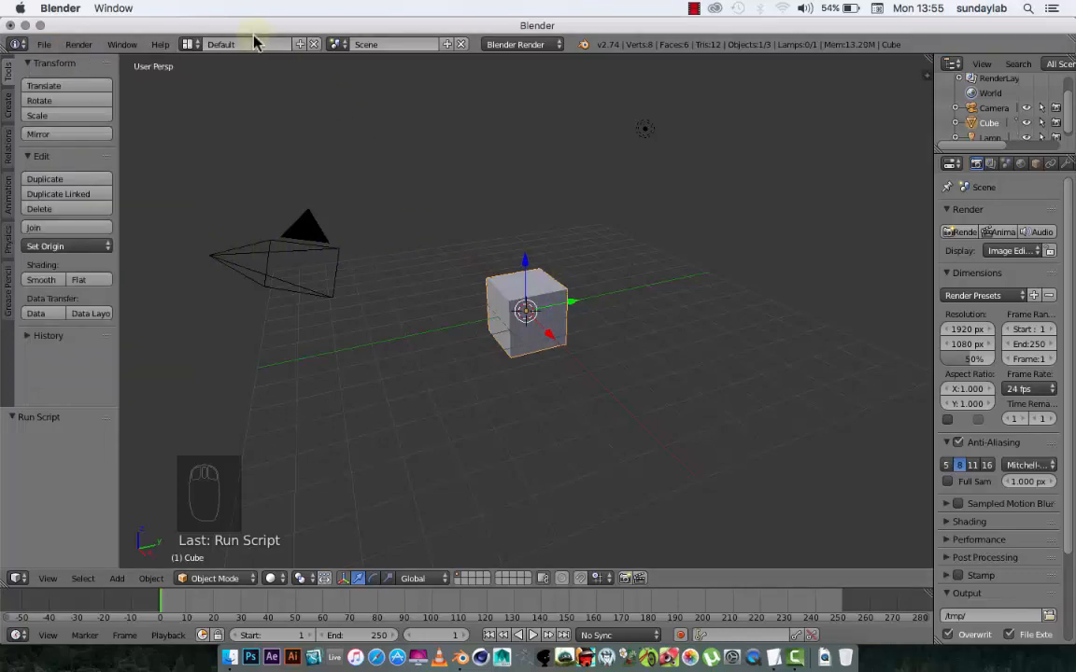
{"action": "left_click", "coordinate": [191, 45]}
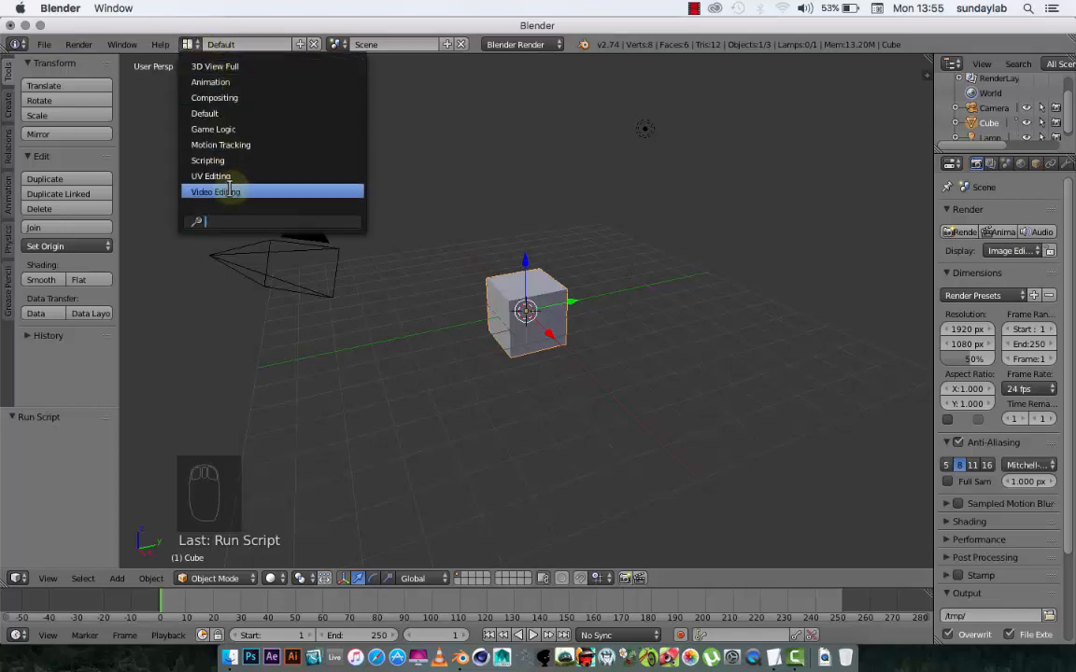
{"action": "left_click", "coordinate": [232, 67]}
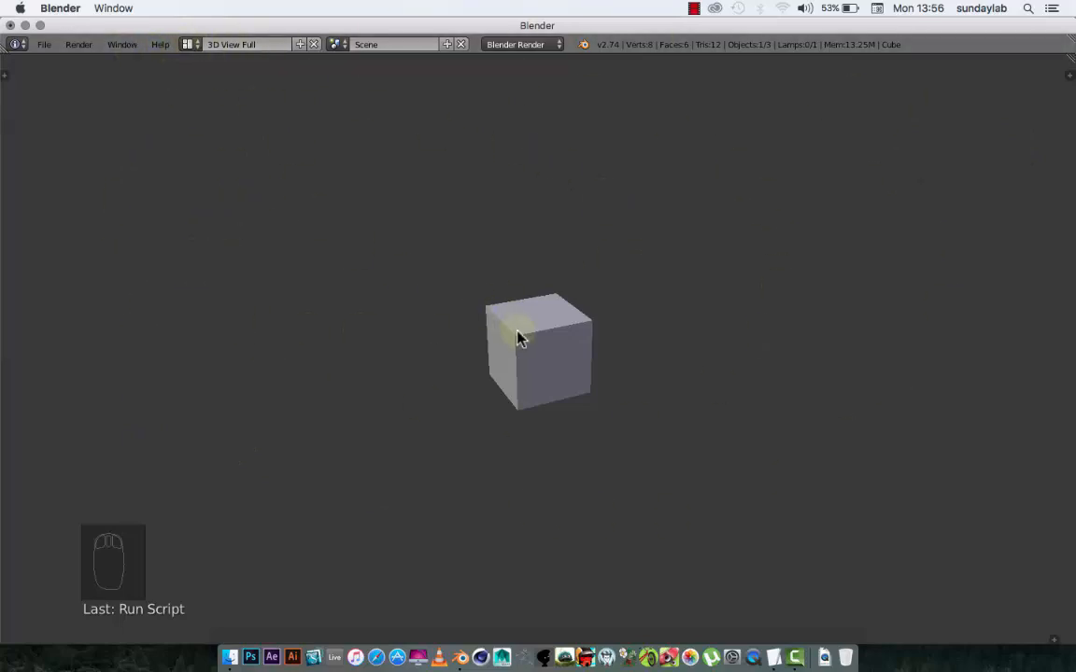
{"action": "middle_click_drag", "start_coordinate": [518, 336], "coordinate": [629, 357]}
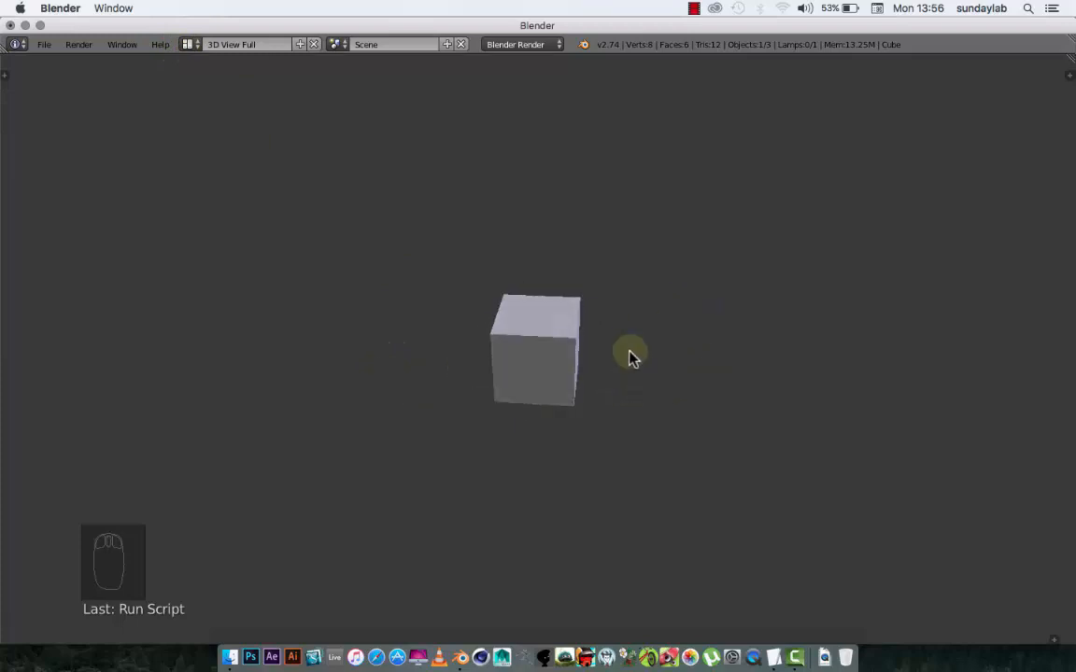
- Switch the screen layout to Animation and make the timeline area taller
{"action": "left_click", "coordinate": [188, 44]}
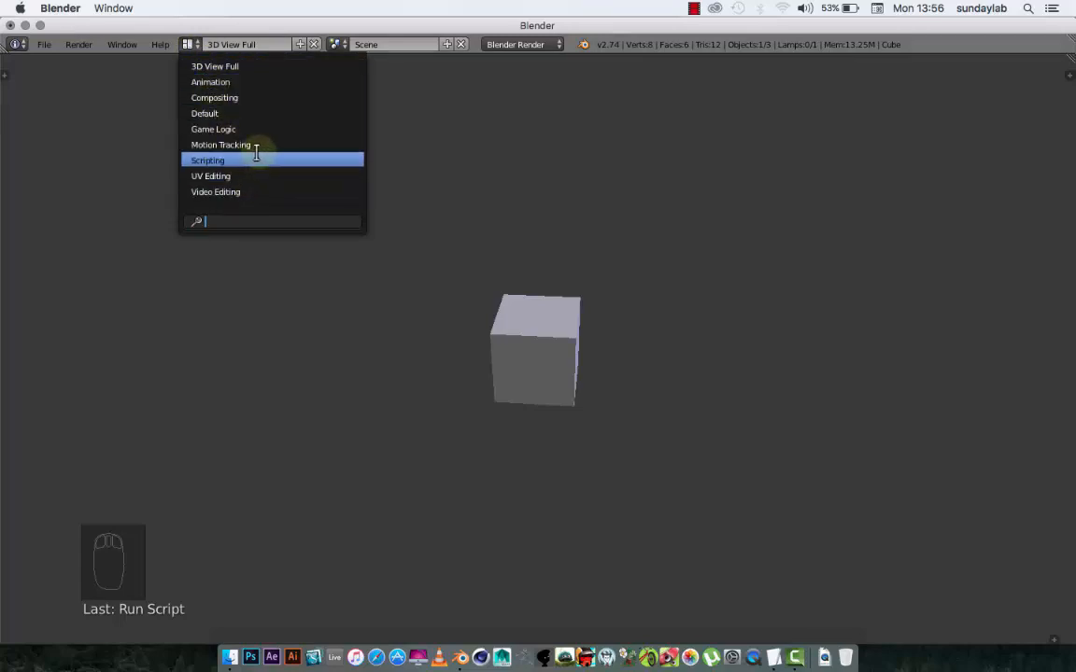
{"action": "left_click", "coordinate": [232, 84]}
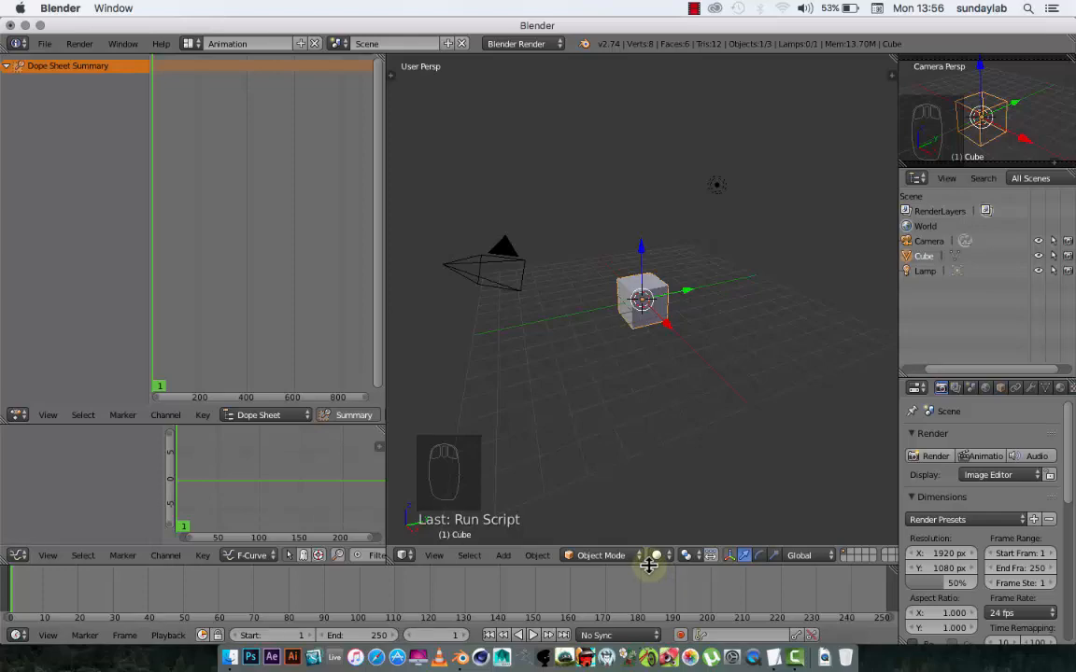
{"action": "left_click_drag", "start_coordinate": [648, 557], "coordinate": [657, 521]}
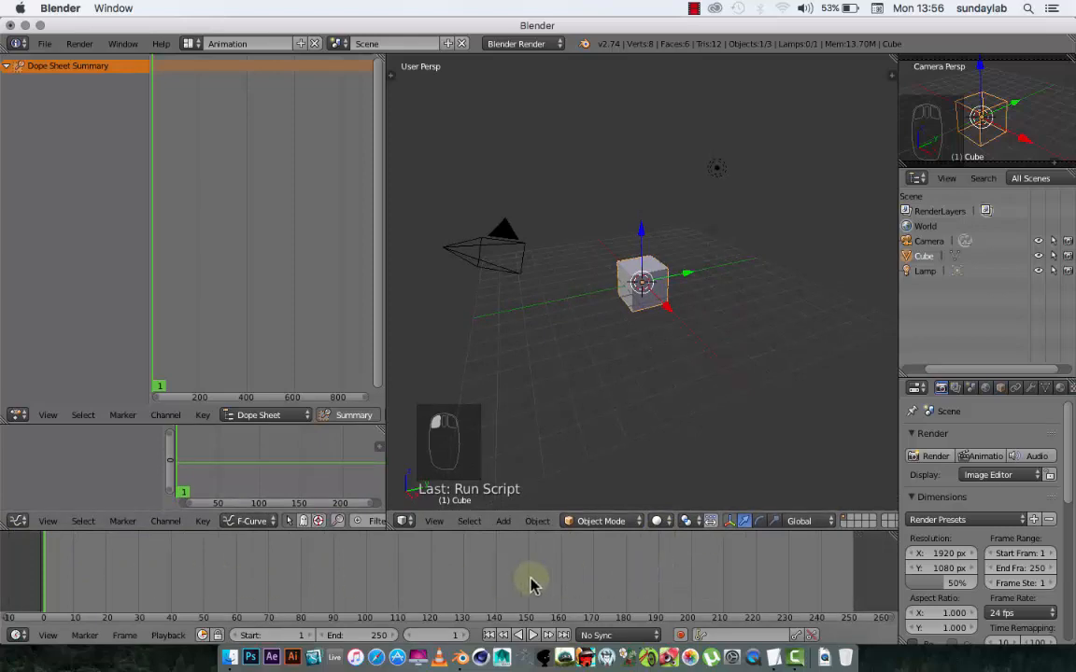
{"action": "middle_click_drag", "start_coordinate": [269, 417], "coordinate": [167, 409]}
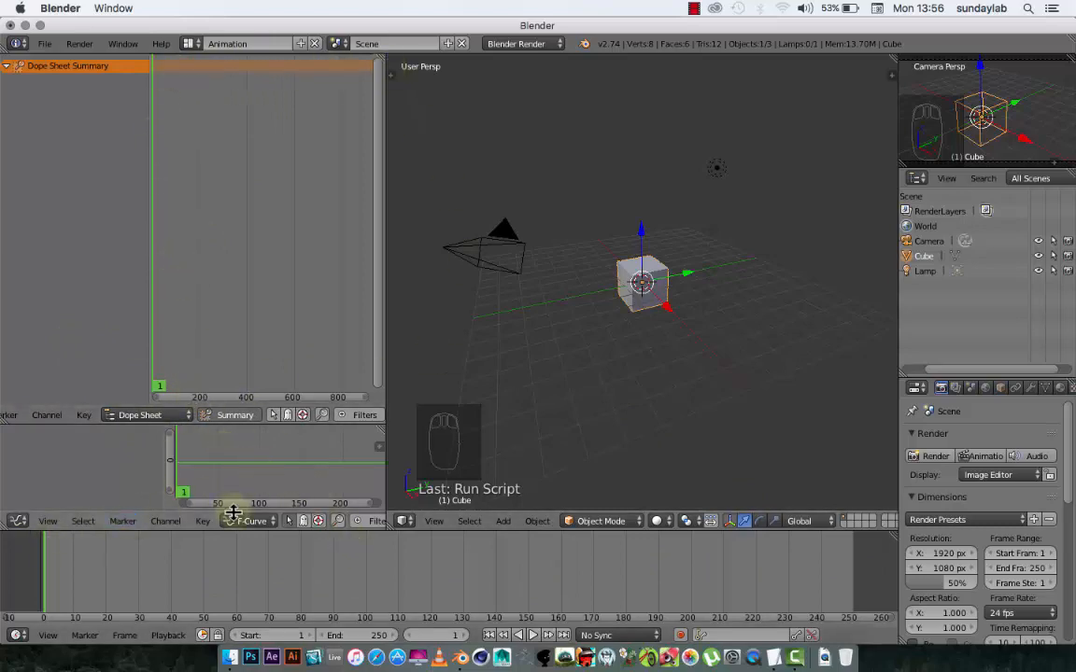
{"action": "mouse_move", "coordinate": [341, 517]}
{"action": "middle_mouse_down"}
{"action": "mouse_move", "coordinate": [131, 518]}
{"action": "mouse_move", "coordinate": [446, 513]}
{"action": "middle_mouse_up"}
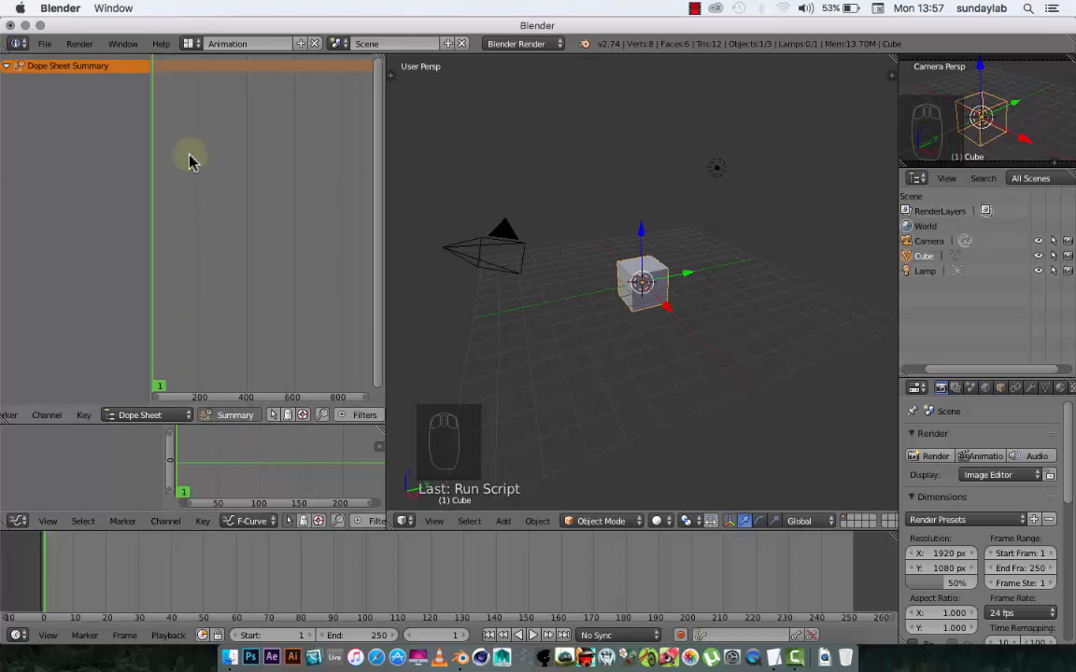
- Return to the Default screen layout and hide the tool shelf of the 3D view
{"action": "left_click", "coordinate": [189, 44]}
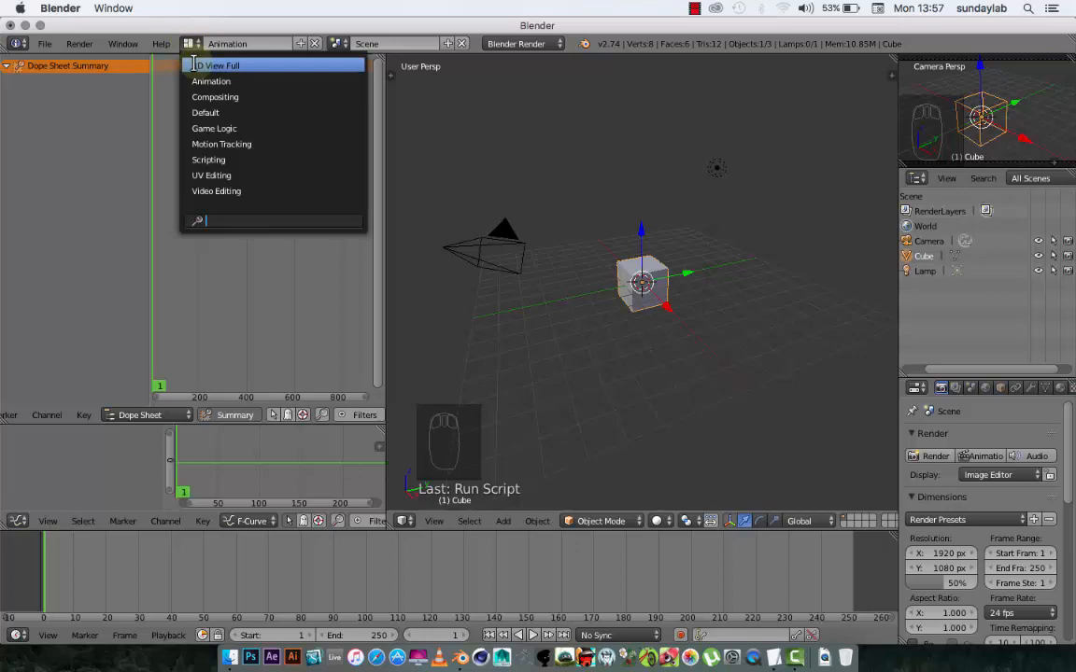
{"action": "left_click", "coordinate": [228, 113]}
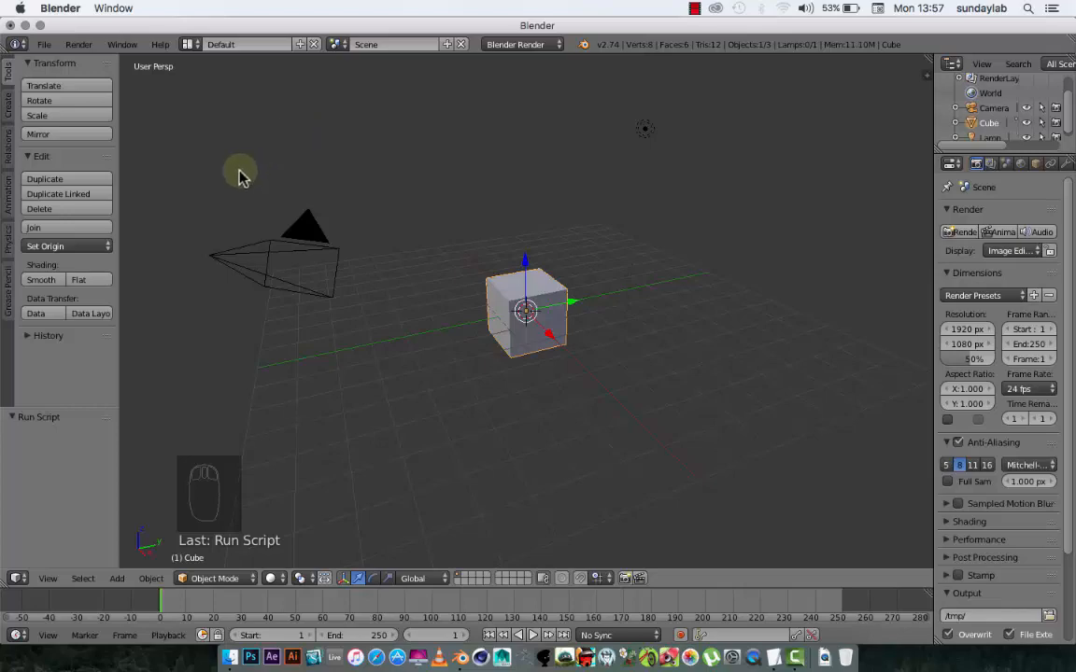
{"action": "key", "text": "n"}
{"action": "key", "text": "n"}
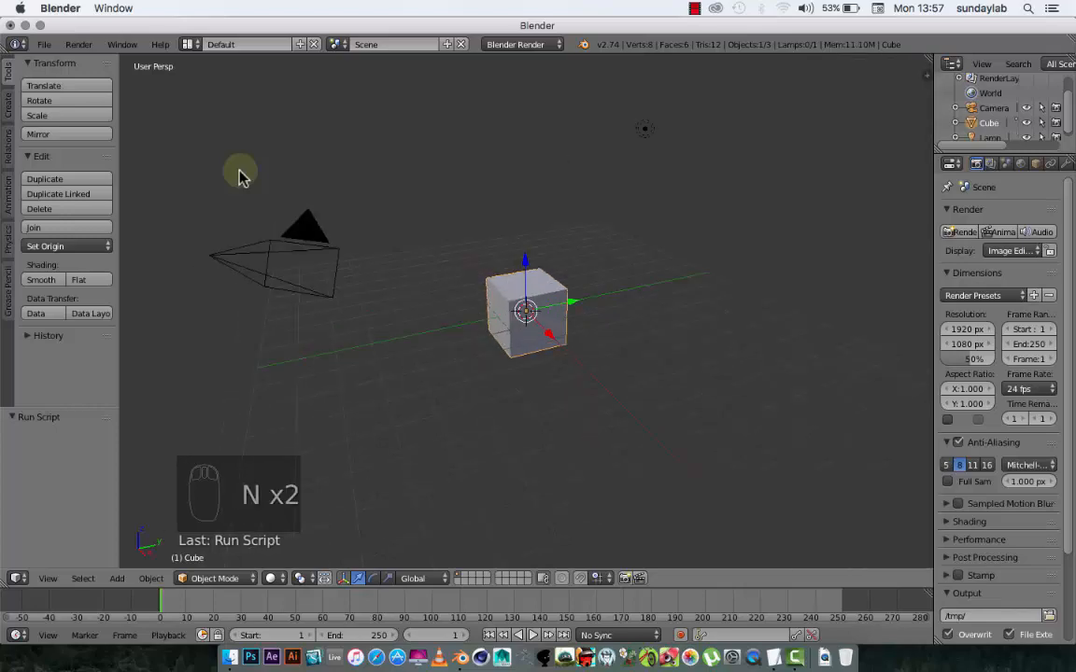
{"action": "key", "text": "t"}
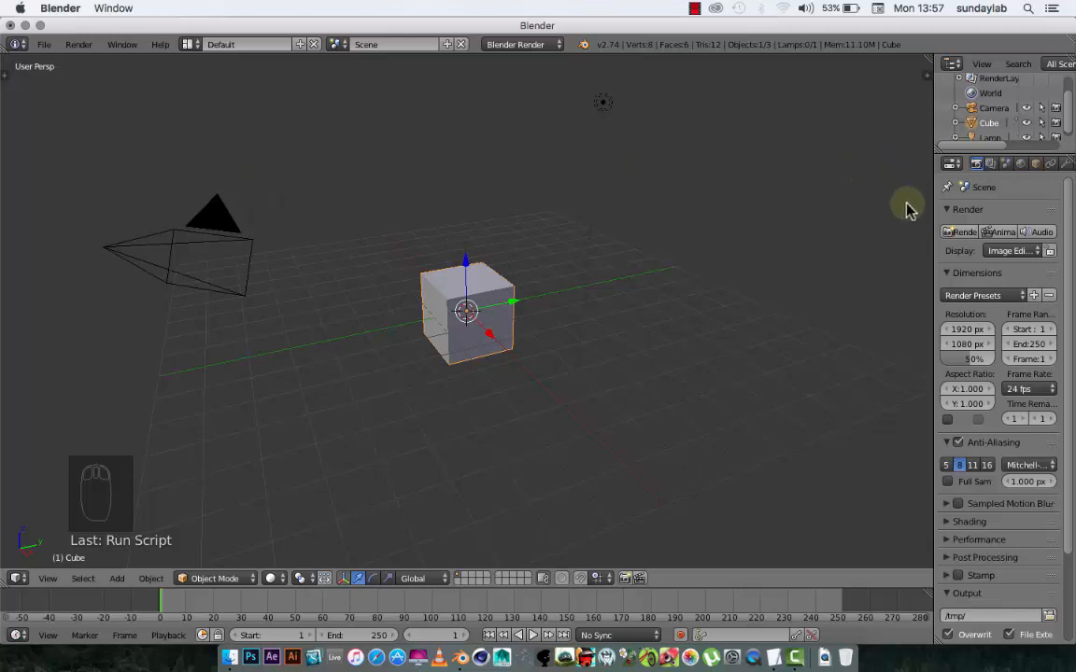
- Widen the column holding the Outliner and Properties editors and make the Outliner area taller
{"action": "left_click_drag", "start_coordinate": [934, 248], "coordinate": [807, 247]}
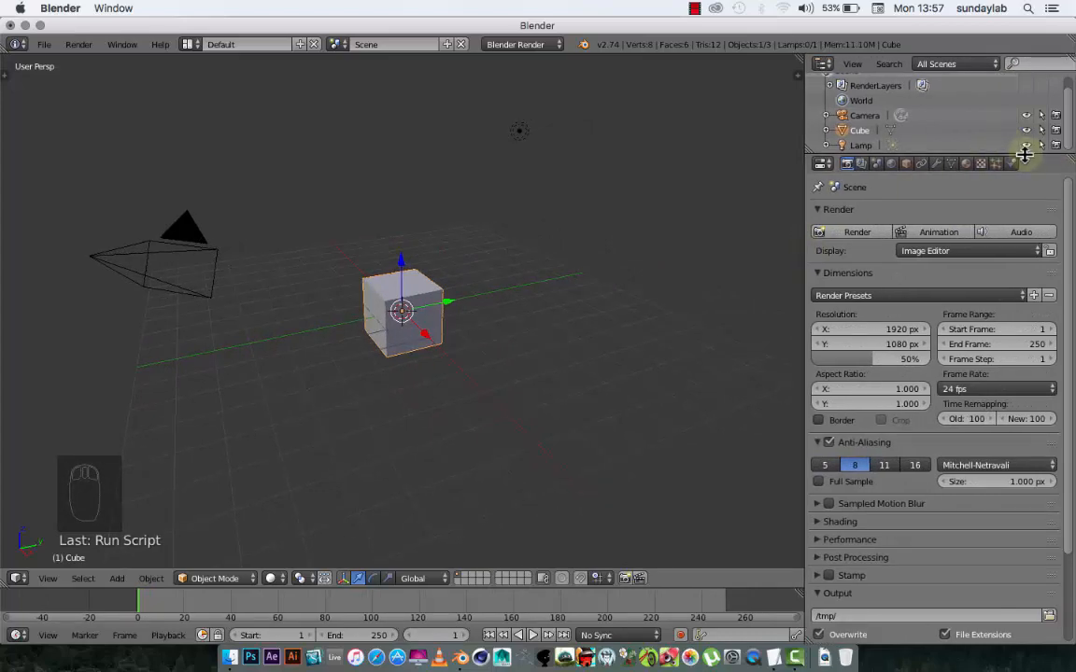
{"action": "left_click_drag", "start_coordinate": [1024, 154], "coordinate": [1017, 304]}
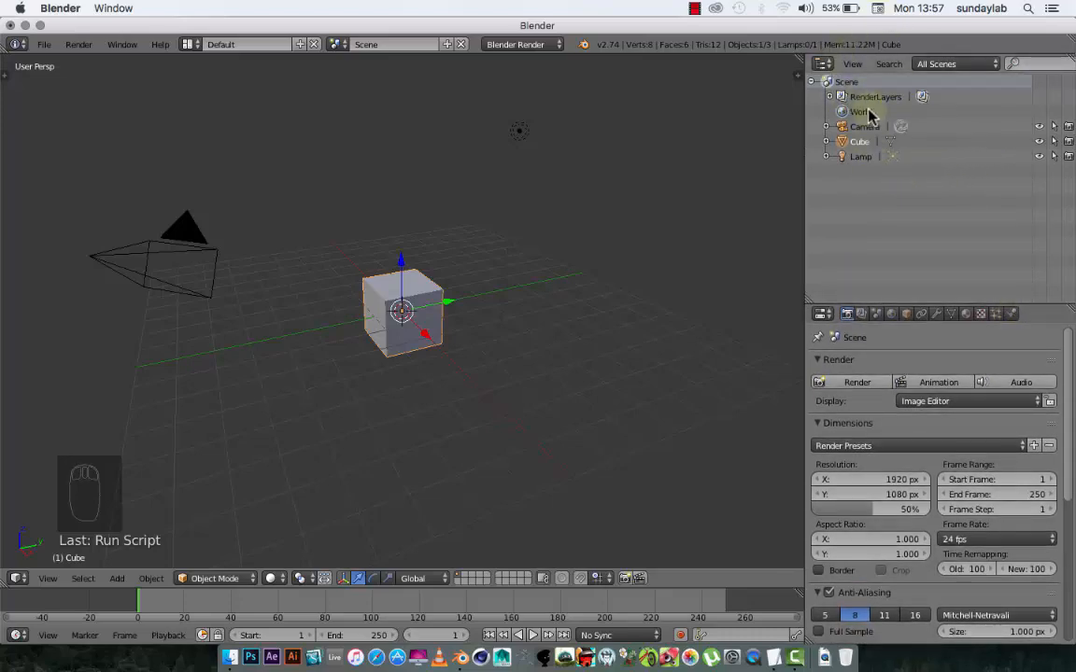
- Change the Outliner area to a 3D View and show the scene through the camera in it
{"action": "left_click", "coordinate": [825, 65]}
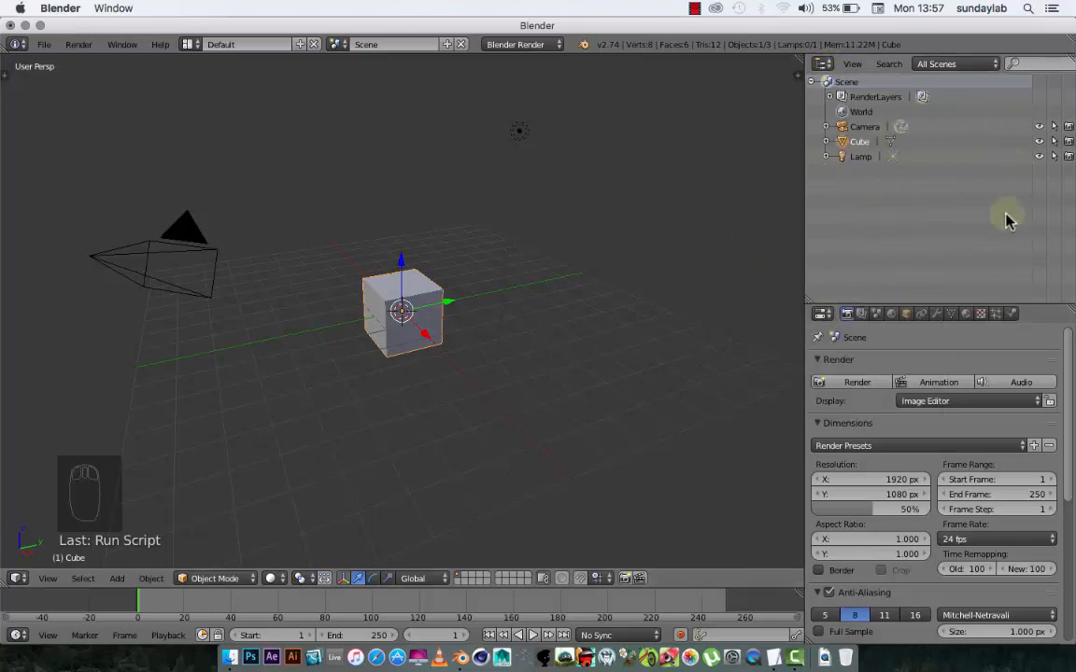
{"action": "left_click", "coordinate": [822, 68]}
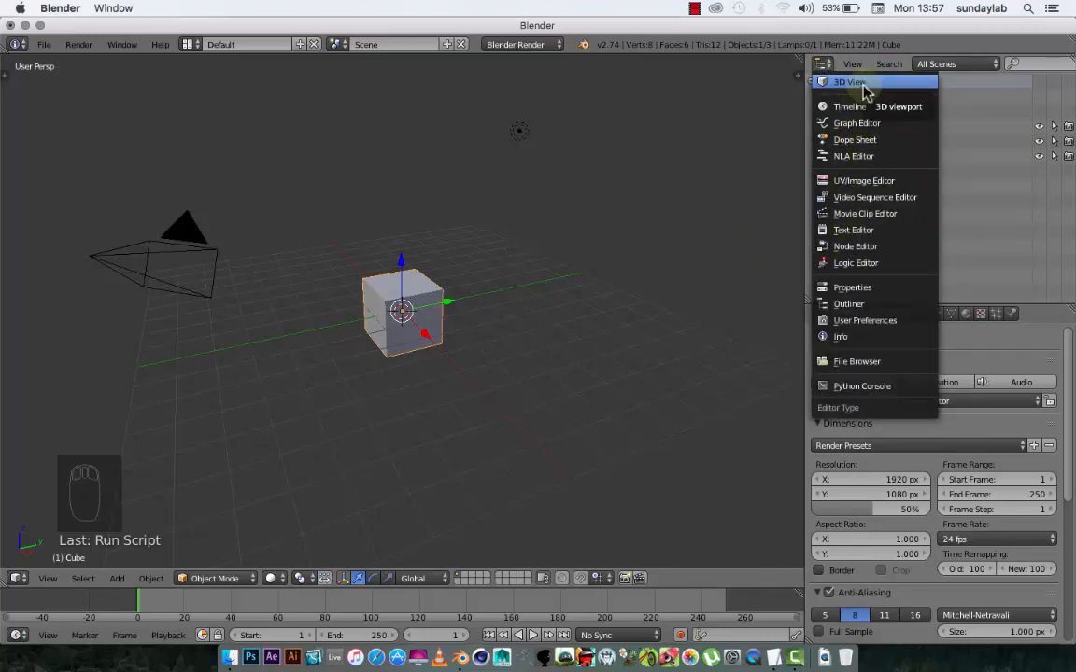
{"action": "left_click", "coordinate": [862, 86]}
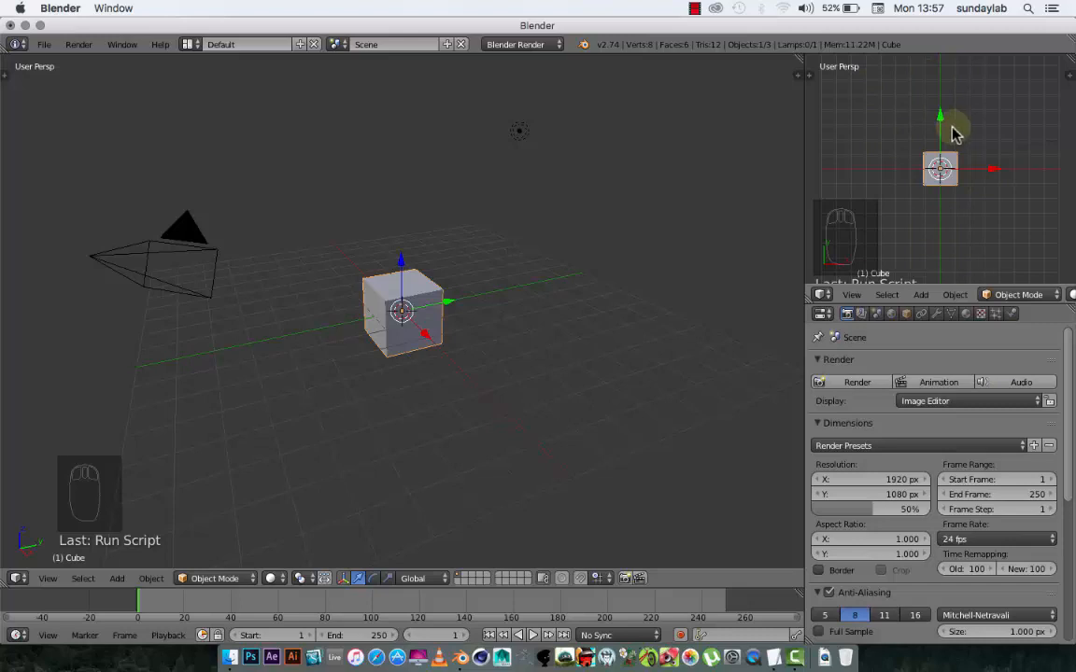
{"action": "key", "text": "KP_0"}
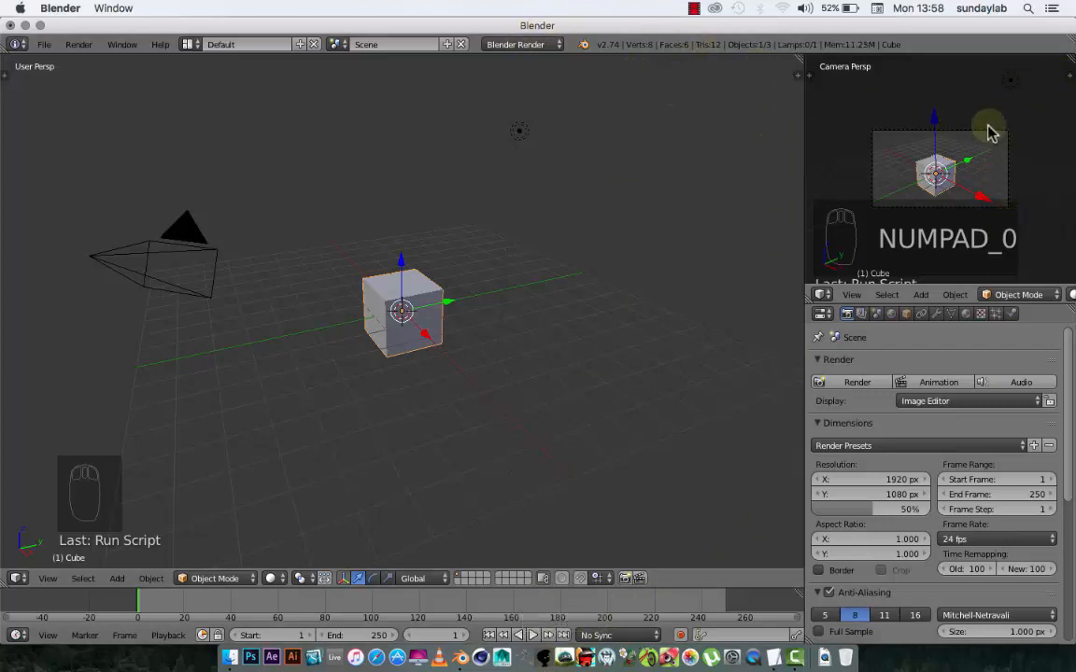
- Show the camera view's properties region and enable Only Render in its display settings
{"action": "key", "text": "n"}
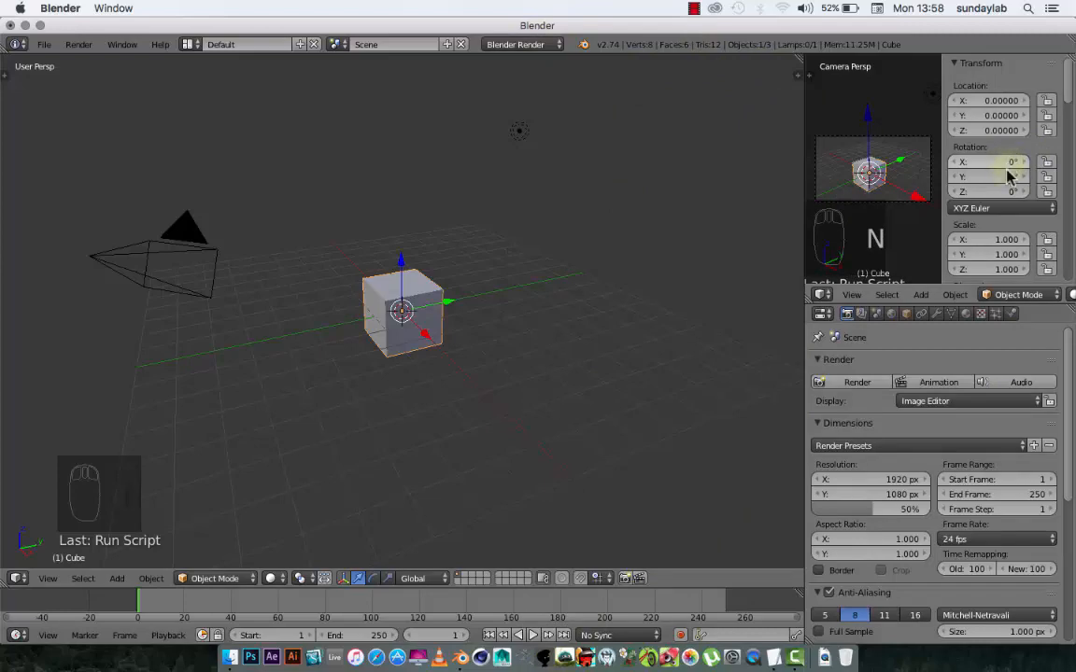
{"action": "scroll", "coordinate": [1016, 214], "scroll_direction": "down", "scroll_amount": 5}
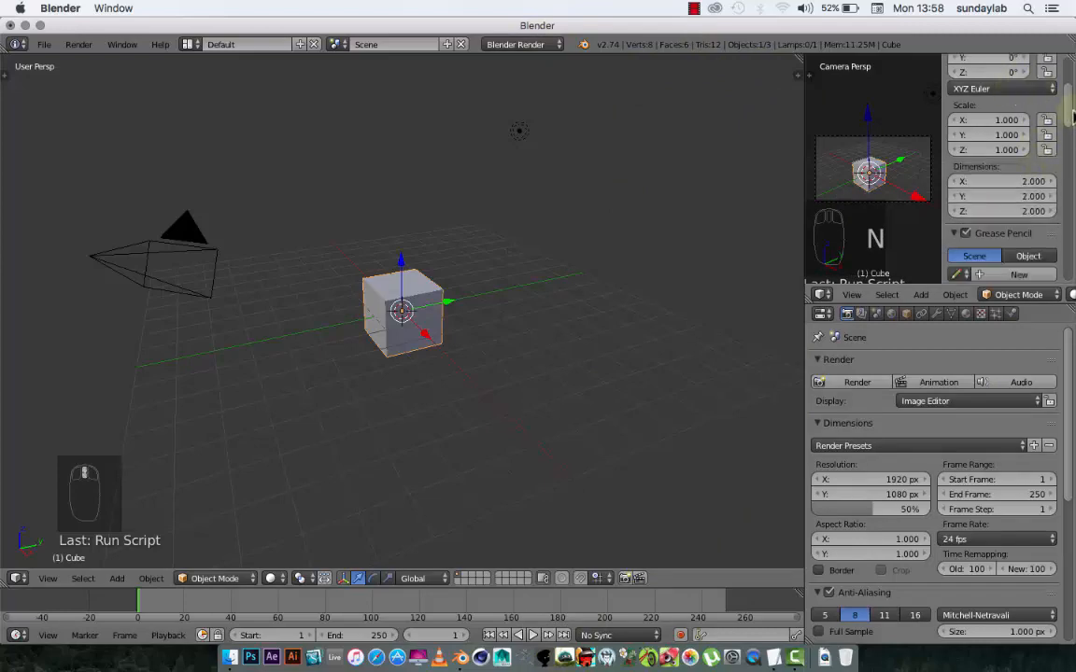
{"action": "left_click_drag", "start_coordinate": [1070, 107], "coordinate": [1072, 213]}
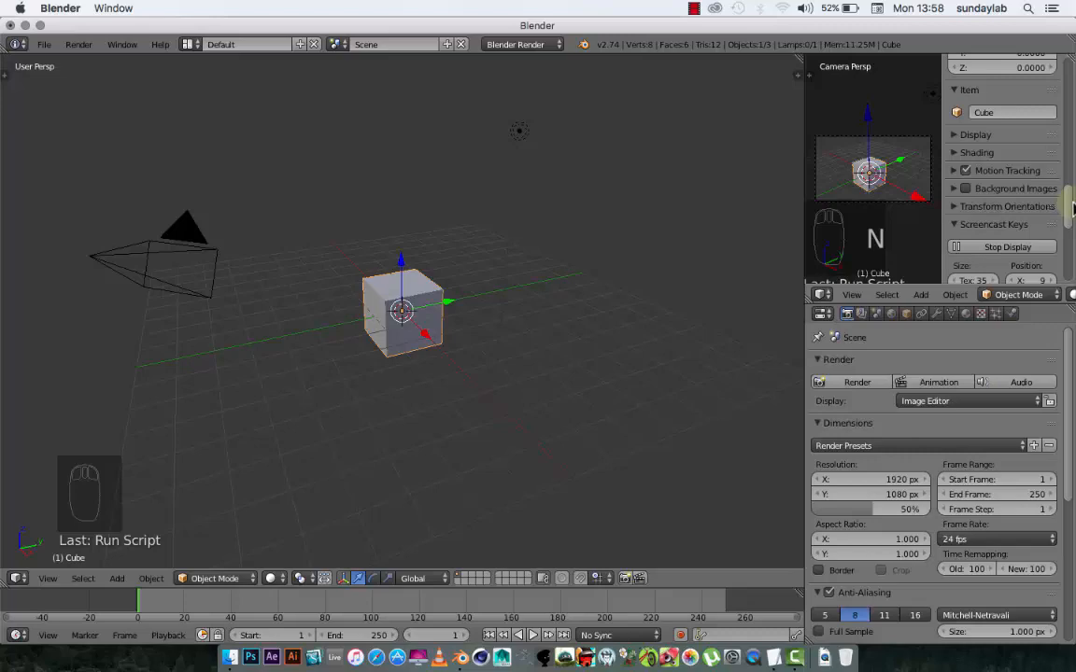
{"action": "left_click", "coordinate": [956, 137]}
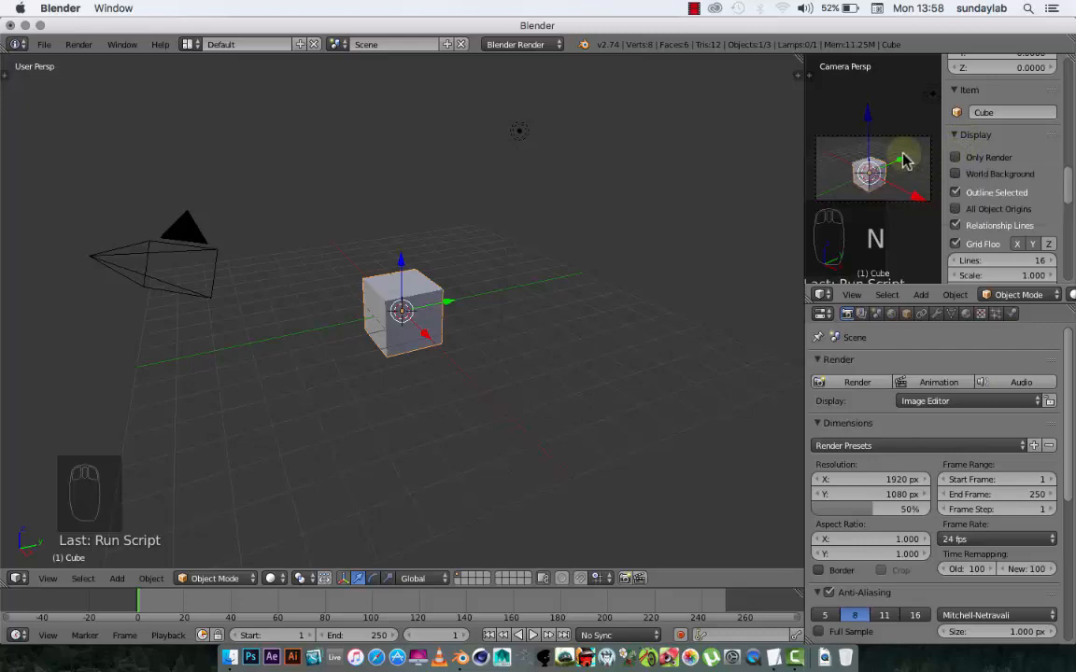
{"action": "left_click", "coordinate": [955, 158]}
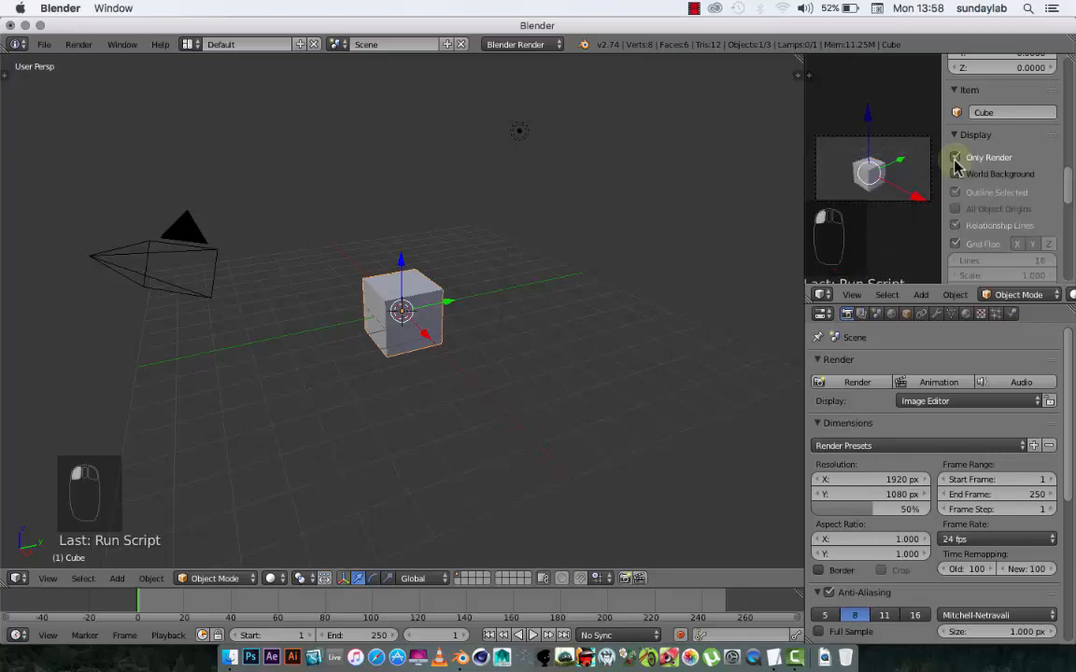
{"action": "scroll", "coordinate": [895, 187], "scroll_direction": "up", "scroll_amount": 3}
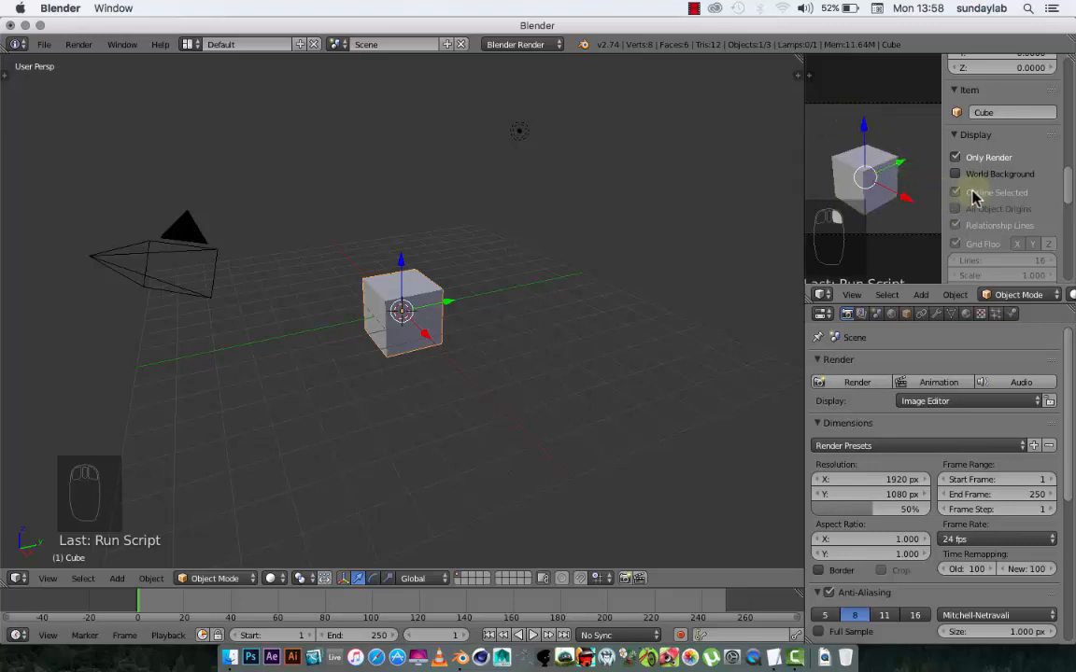
- Enable Background Images for the camera view and add an empty image slot
{"action": "scroll", "coordinate": [974, 207], "scroll_direction": "up", "scroll_amount": 3}
{"action": "scroll", "coordinate": [978, 213], "scroll_direction": "down", "scroll_amount": 4}
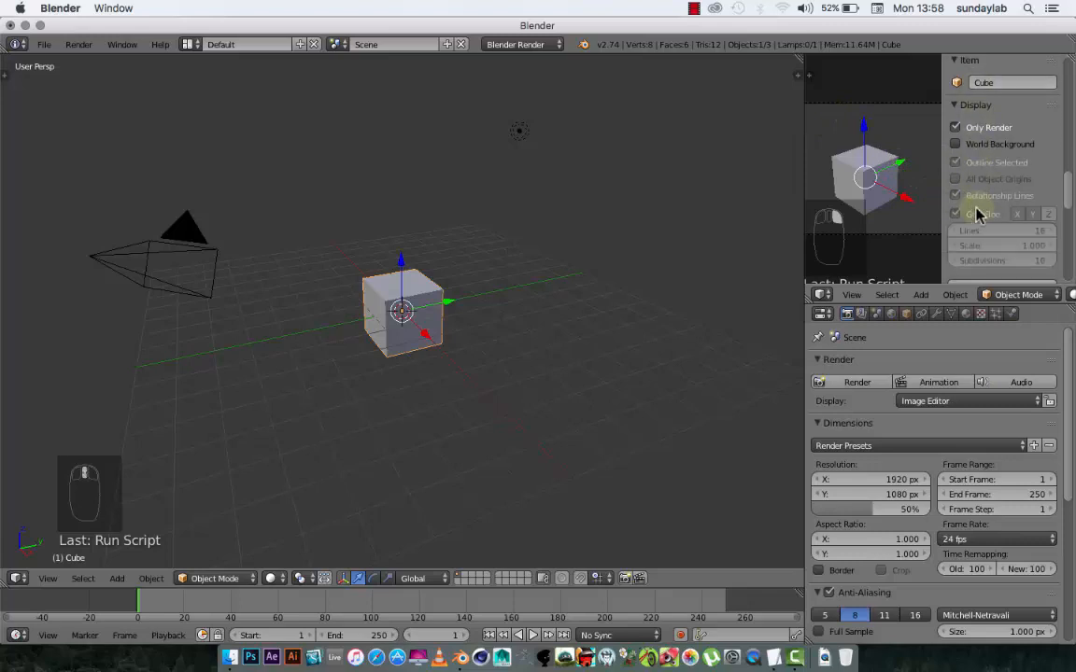
{"action": "scroll", "coordinate": [978, 214], "scroll_direction": "down", "scroll_amount": 5}
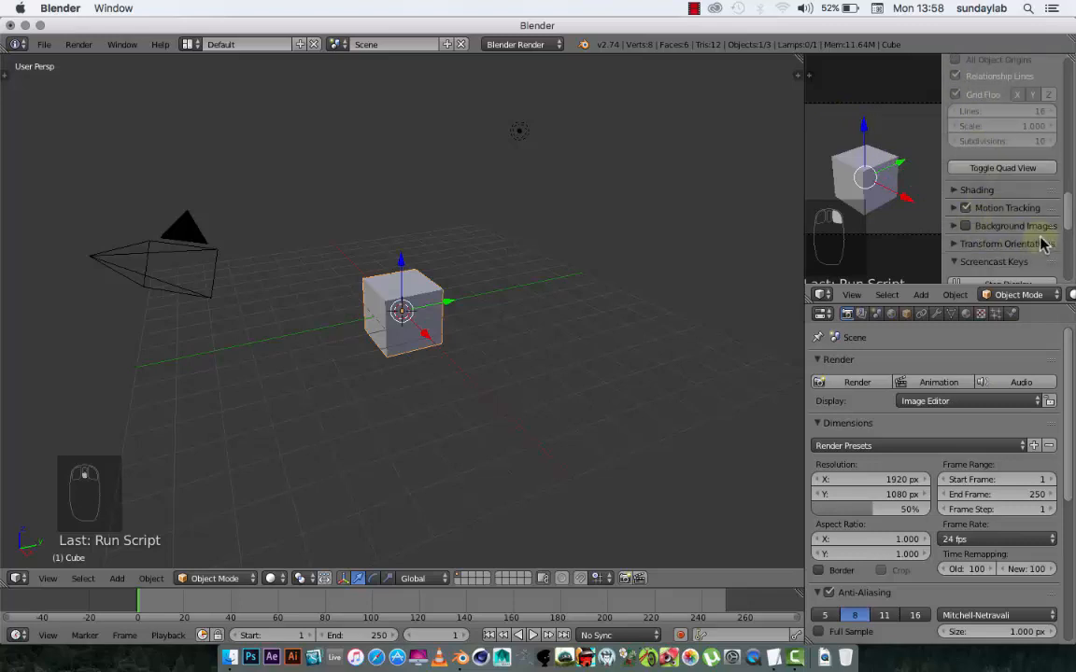
{"action": "left_click", "coordinate": [954, 226]}
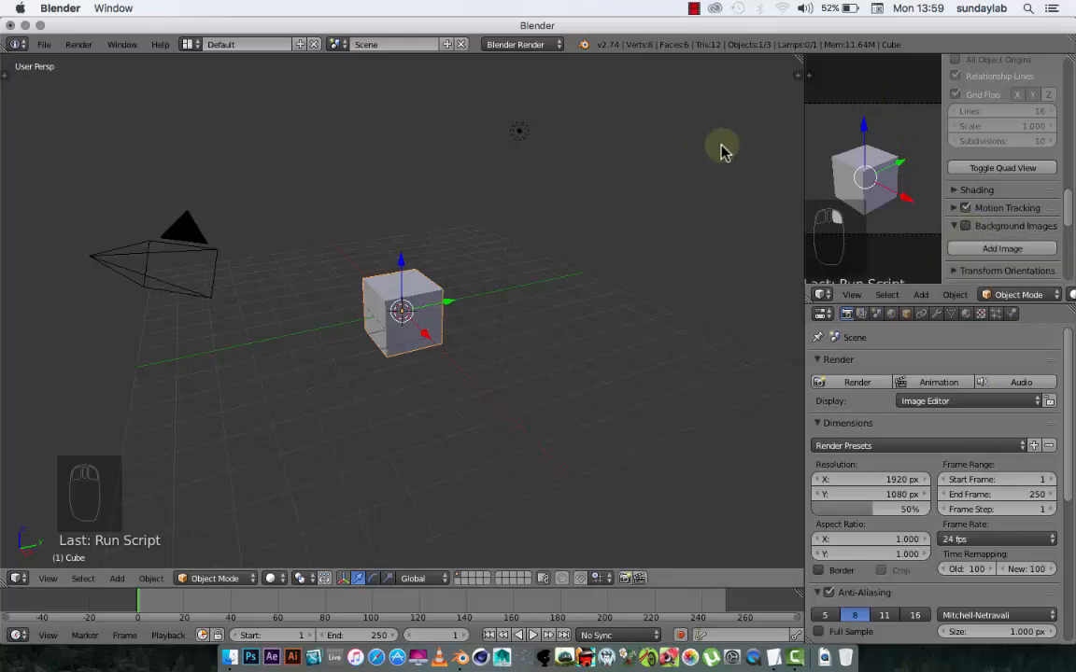
{"action": "left_click", "coordinate": [965, 226]}
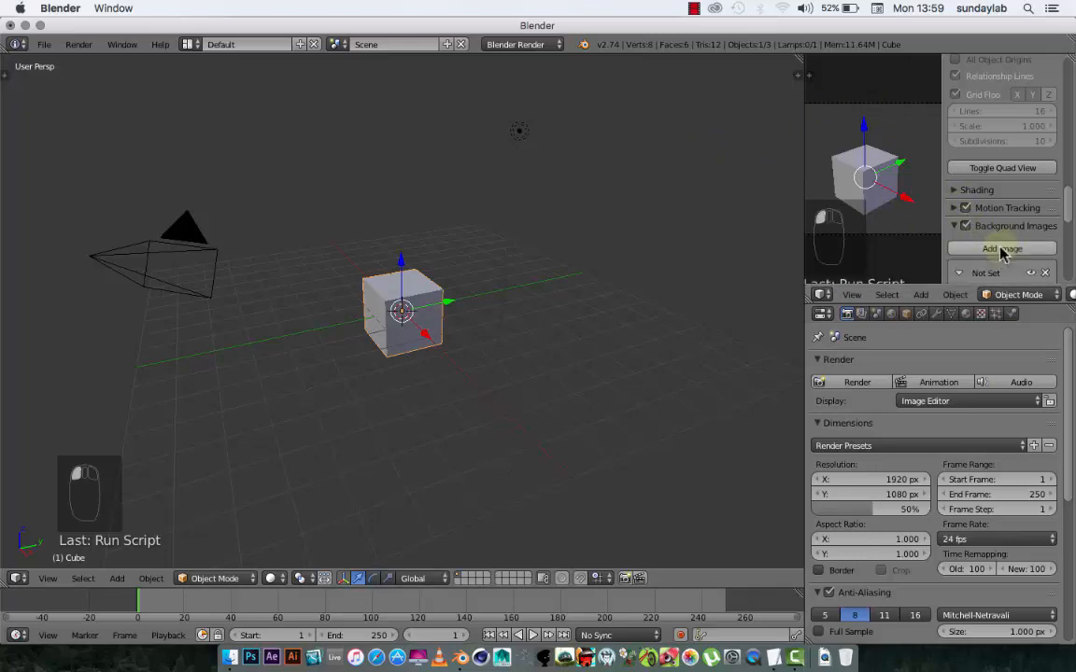
{"action": "left_click", "coordinate": [1042, 248]}
- Set the new background slot's source to Movie Clip and turn off Camera Clip
{"action": "scroll", "coordinate": [1040, 236], "scroll_direction": "down", "scroll_amount": 2}
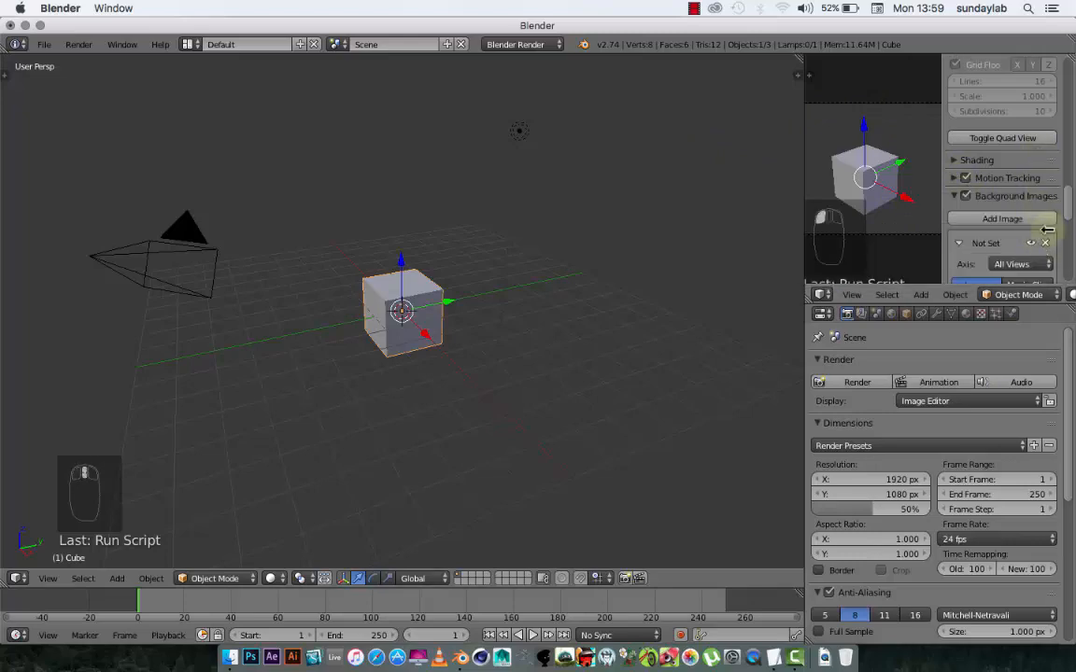
{"action": "left_click_drag", "start_coordinate": [1068, 215], "coordinate": [1068, 235]}
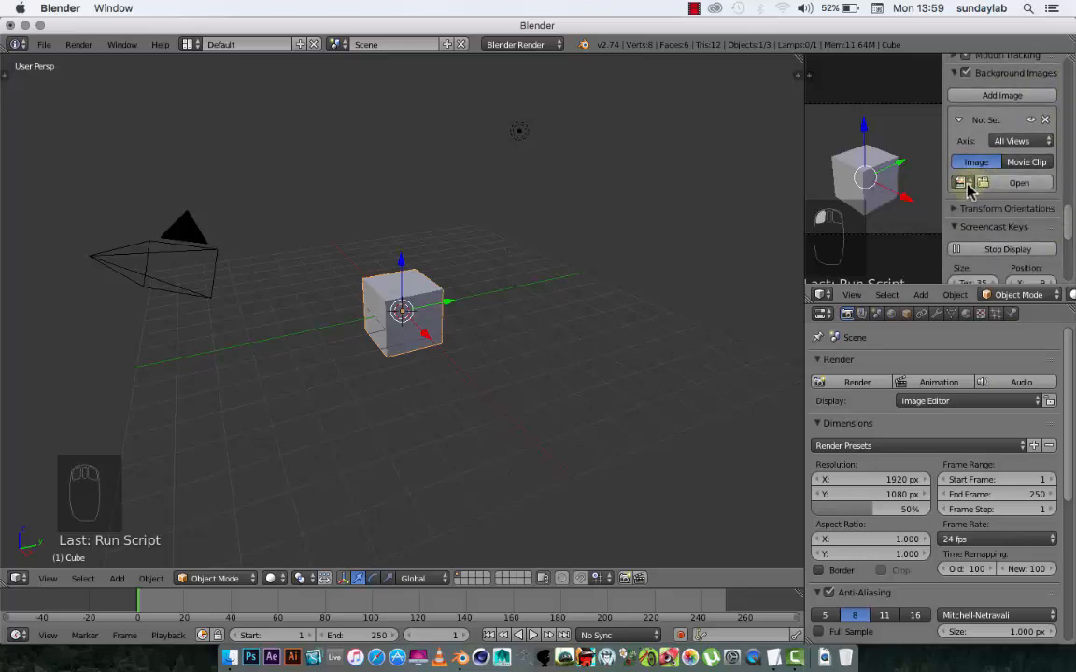
{"action": "left_click", "coordinate": [1027, 162]}
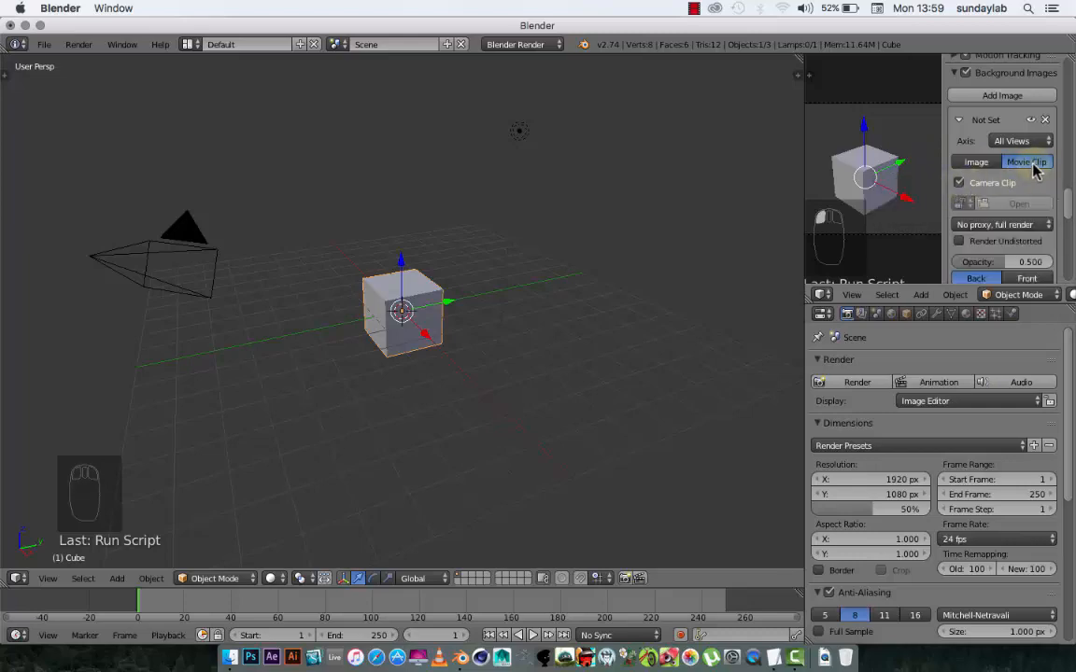
{"action": "left_click", "coordinate": [980, 167]}
{"action": "left_click", "coordinate": [1027, 162]}
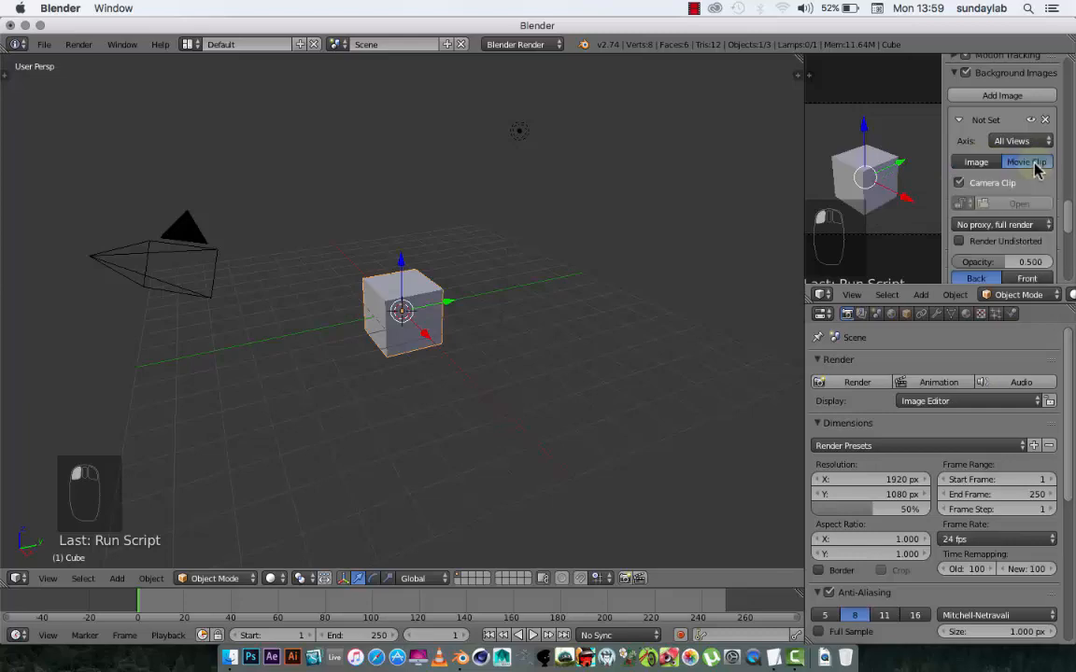
{"action": "left_click", "coordinate": [958, 183]}
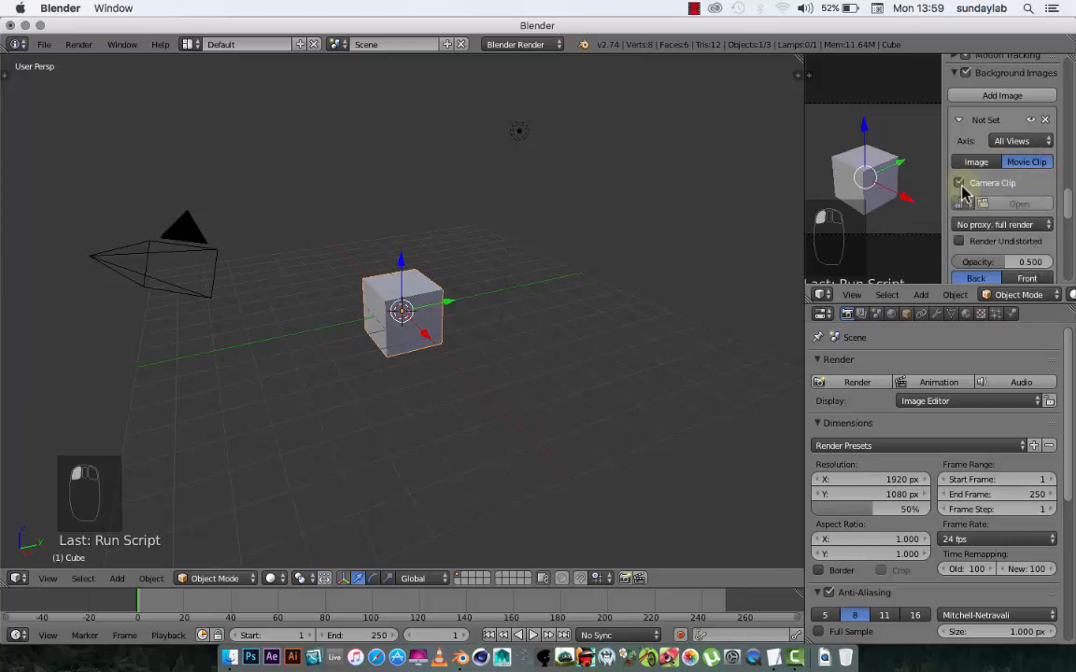
{"action": "left_click", "coordinate": [959, 183]}
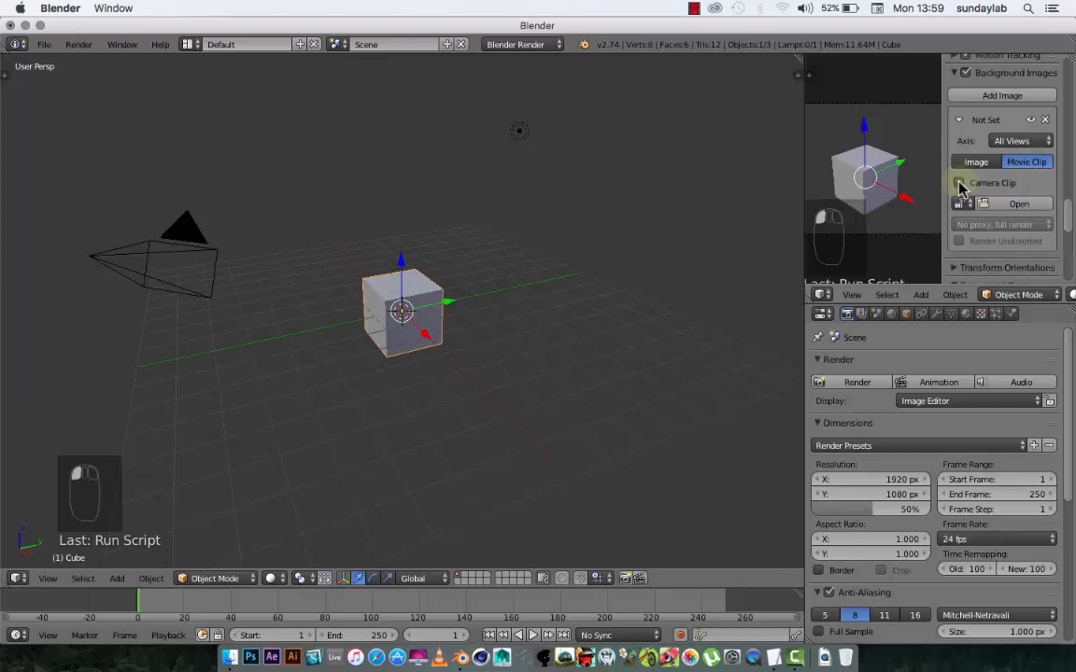
- Remove the empty movie clip background slot from the camera view and turn off Background Images
{"action": "left_click", "coordinate": [1013, 205]}
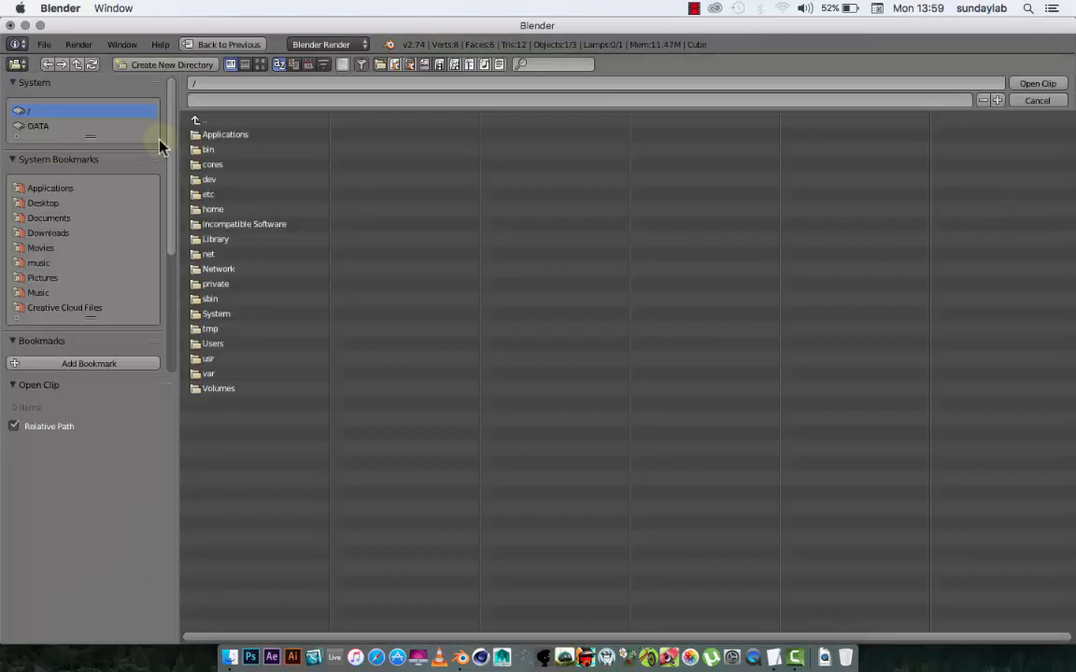
{"action": "left_click", "coordinate": [1037, 102]}
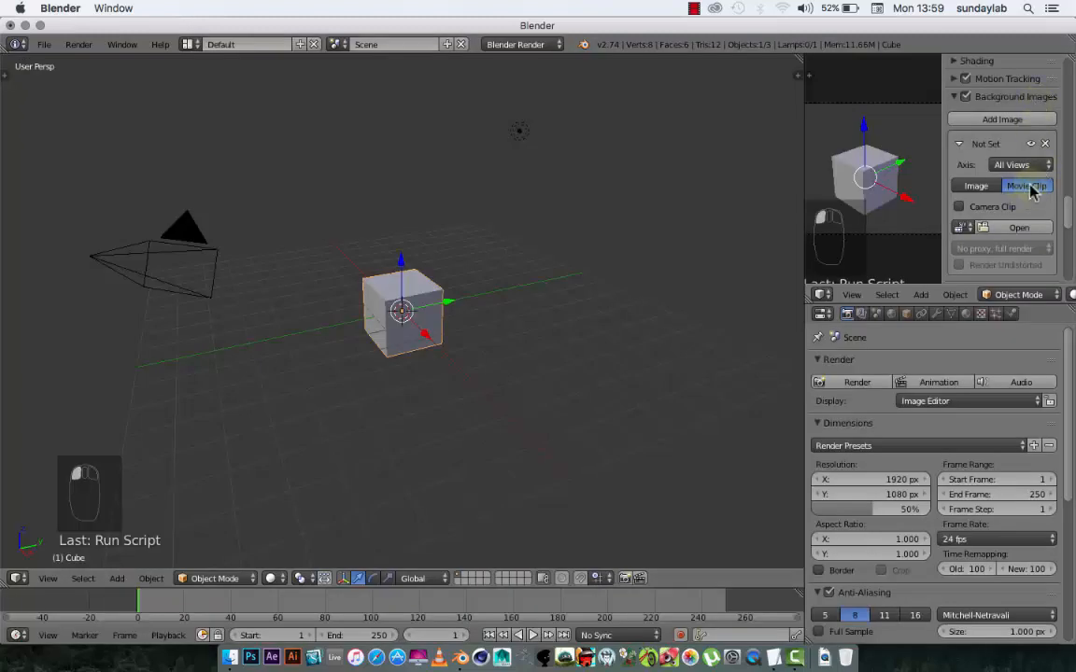
{"action": "left_click", "coordinate": [1044, 145]}
{"action": "scroll", "coordinate": [1029, 145], "scroll_direction": "down", "scroll_amount": 1}
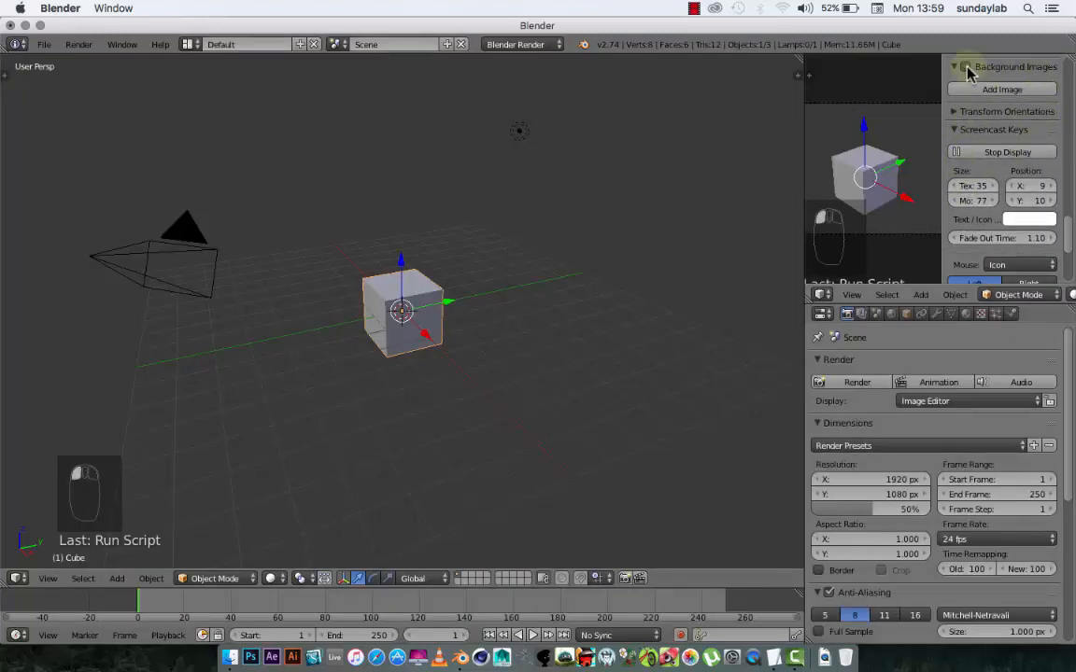
{"action": "left_click_drag", "start_coordinate": [1063, 235], "coordinate": [1067, 175]}
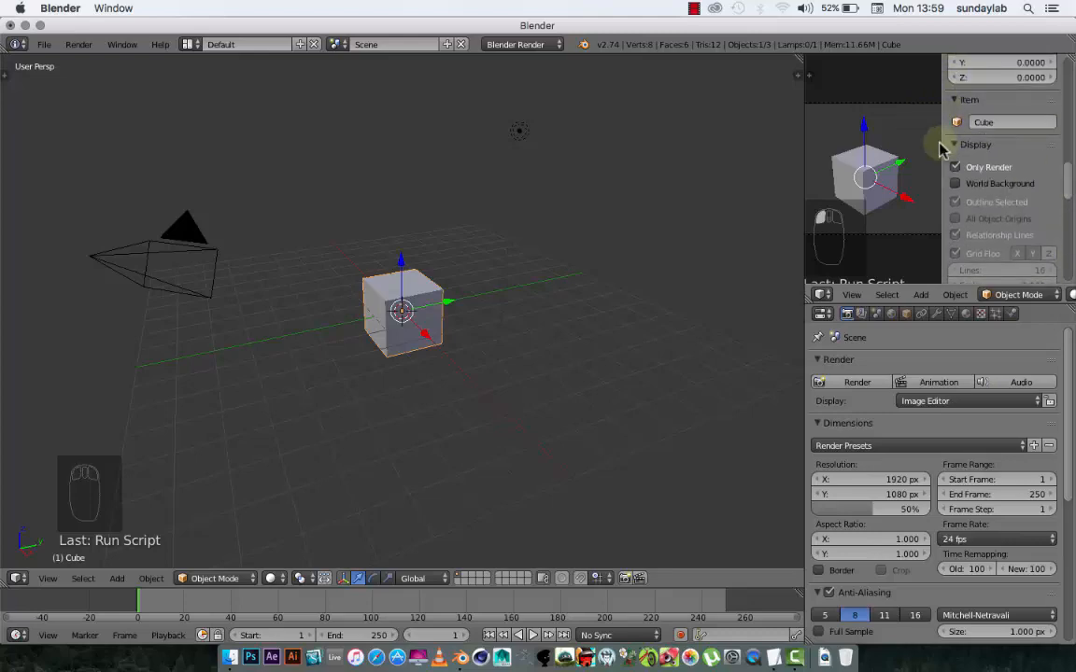
- Hide the camera view's properties region and zoom so the whole camera frame fits inside the area
{"action": "key", "text": "n"}
{"action": "scroll", "coordinate": [940, 163], "scroll_direction": "up", "scroll_amount": 1}
{"action": "scroll", "coordinate": [940, 163], "scroll_direction": "down", "scroll_amount": 4}
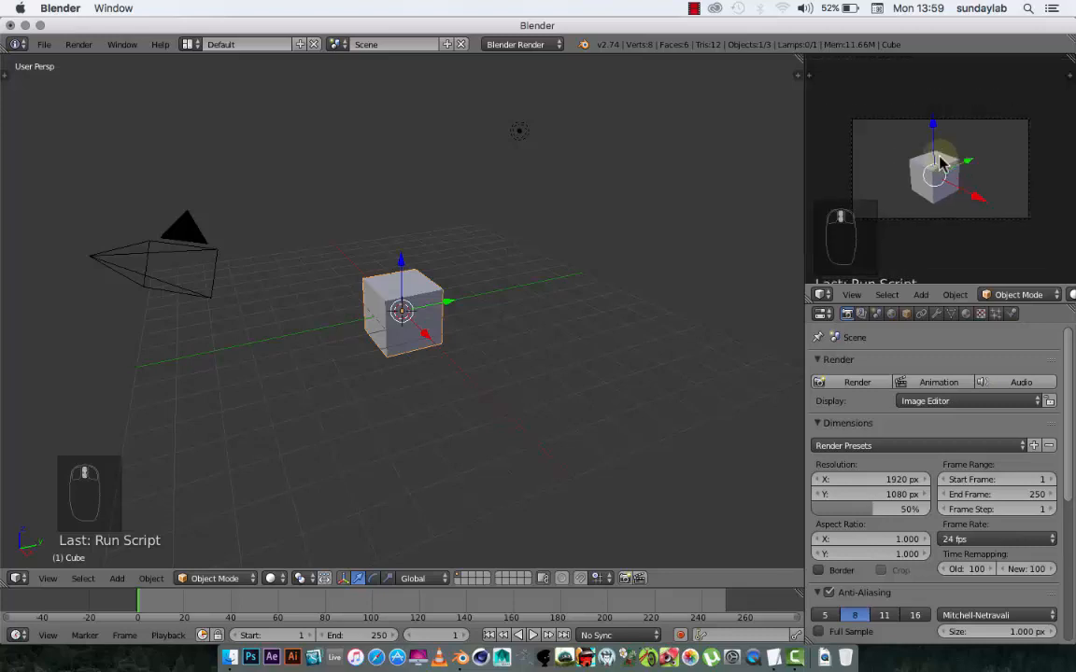
{"action": "scroll", "coordinate": [940, 164], "scroll_direction": "up", "scroll_amount": 2}
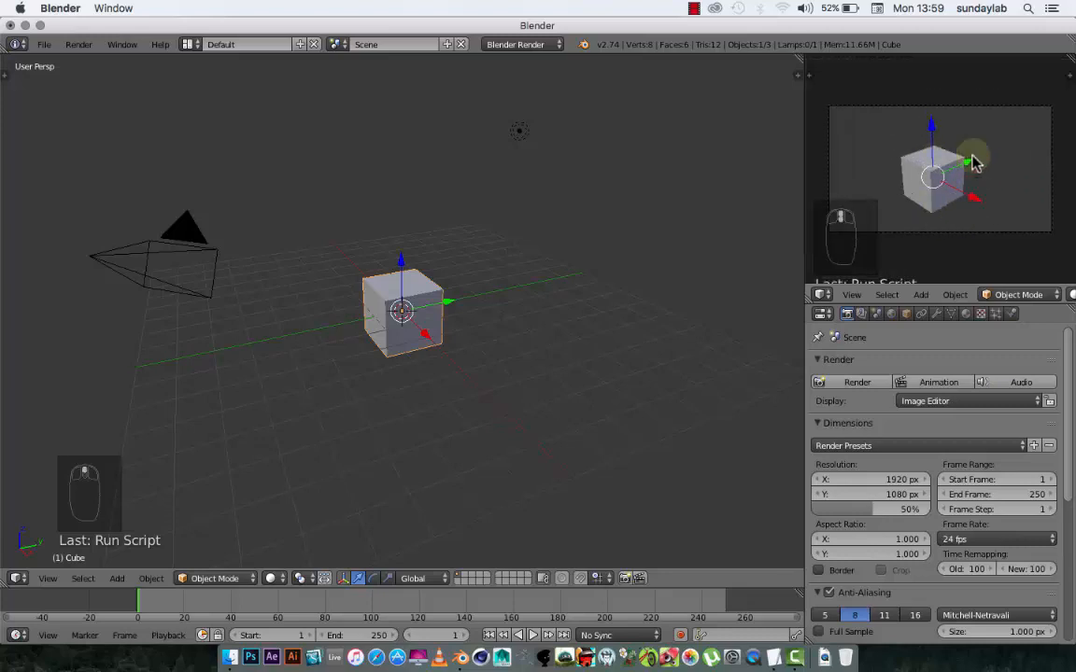
- Move the camera to a lower position in the main 3D View, enable the rotation manipulator and turn the camera slightly
{"action": "right_click", "coordinate": [164, 245]}
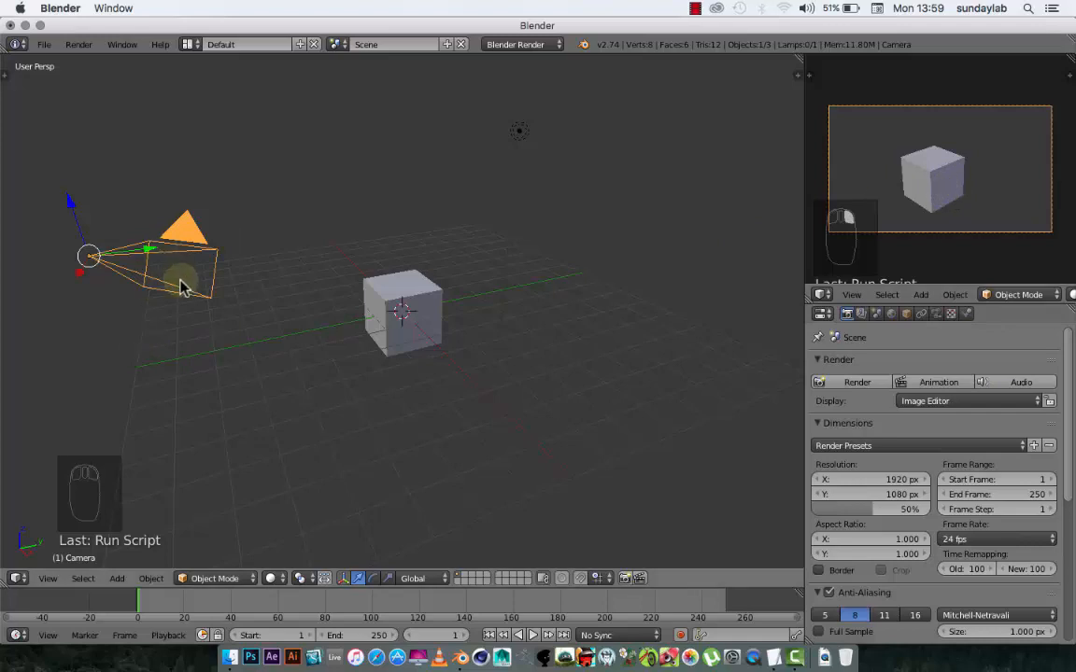
{"action": "key", "text": "g"}
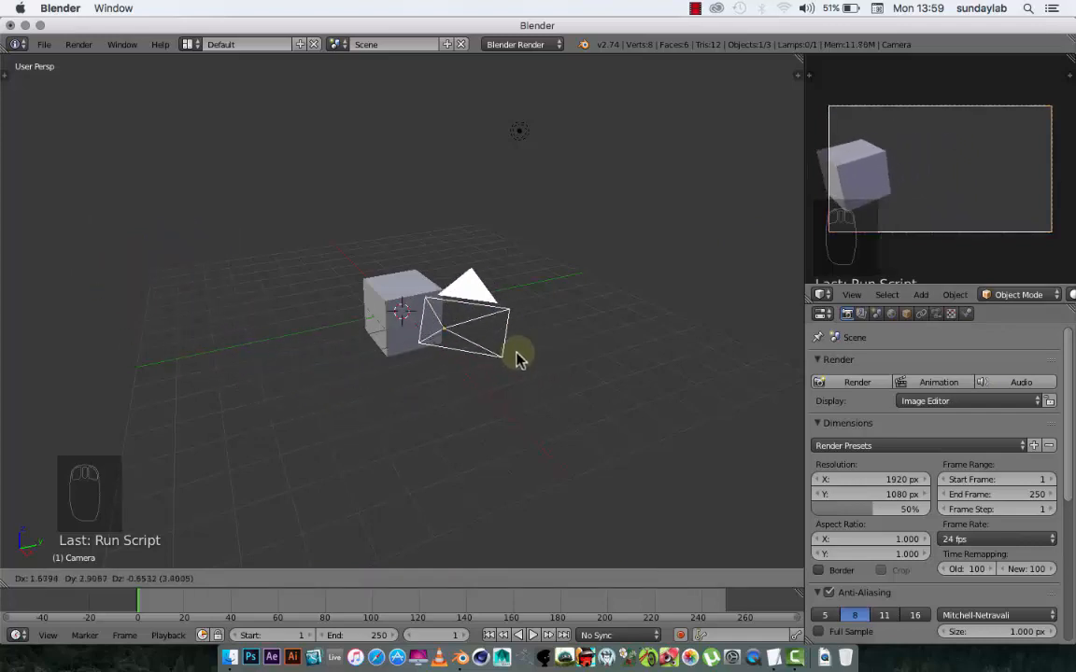
{"action": "left_click", "coordinate": [265, 353]}
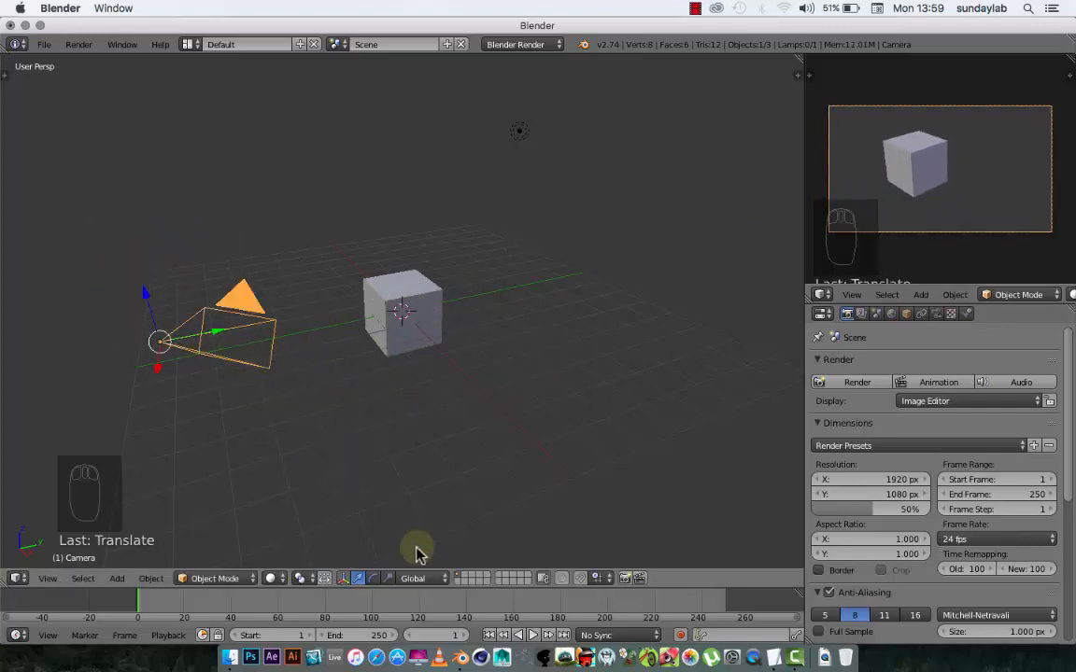
{"action": "left_click", "coordinate": [374, 585]}
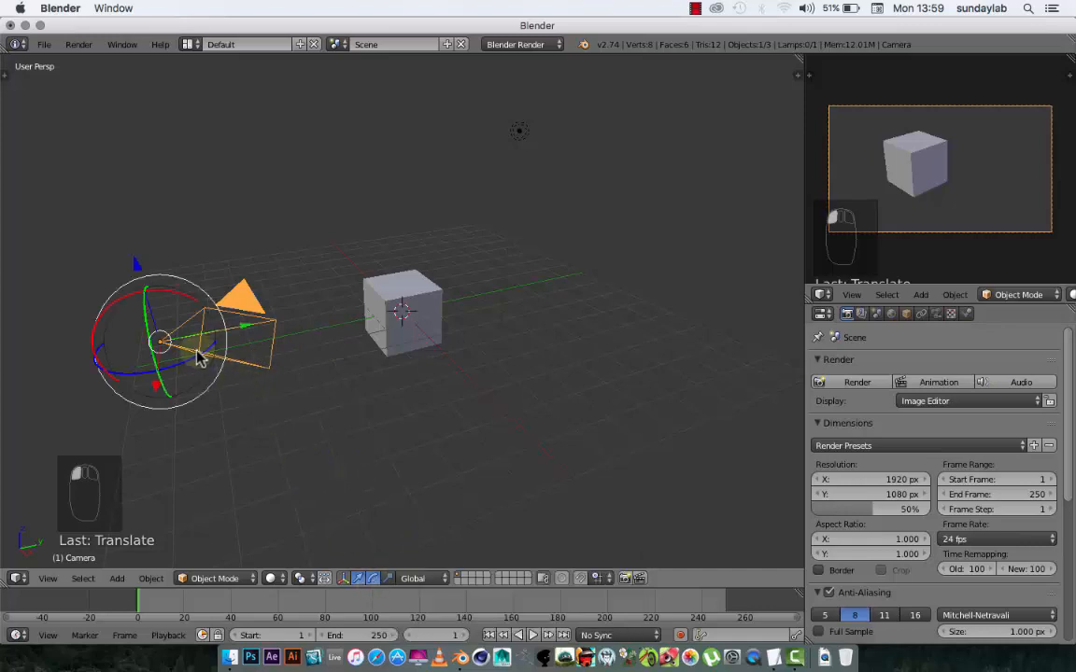
{"action": "left_click_drag", "start_coordinate": [177, 323], "coordinate": [210, 363]}
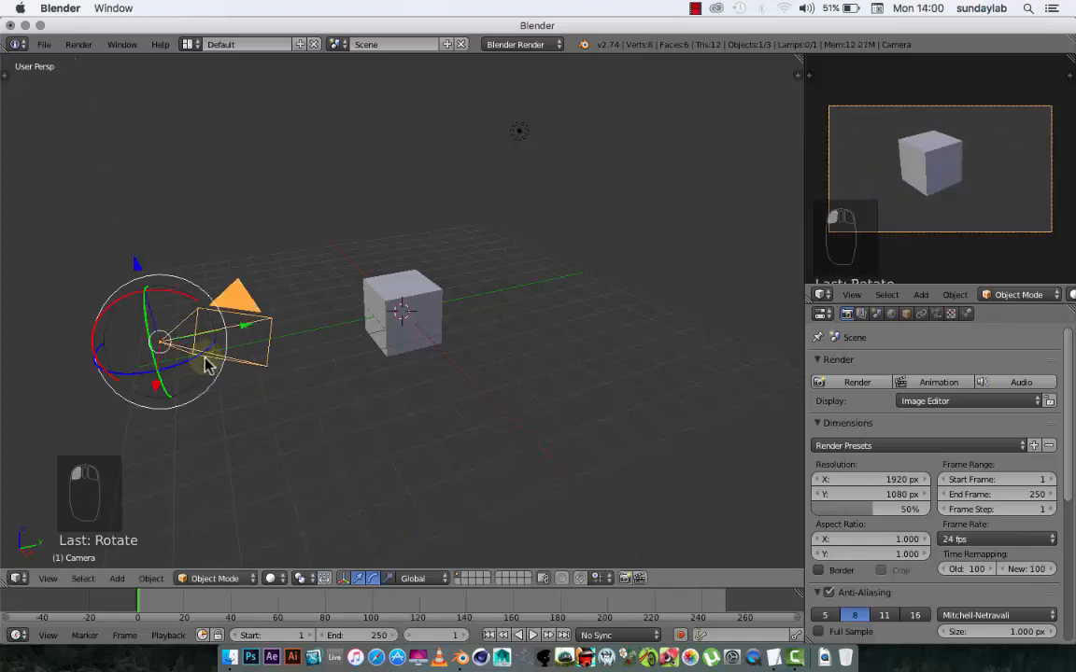
- Move the camera about 0.5 units in the negative global Y direction and select the cube
{"action": "key", "text": "g"}
{"action": "key", "text": "y"}
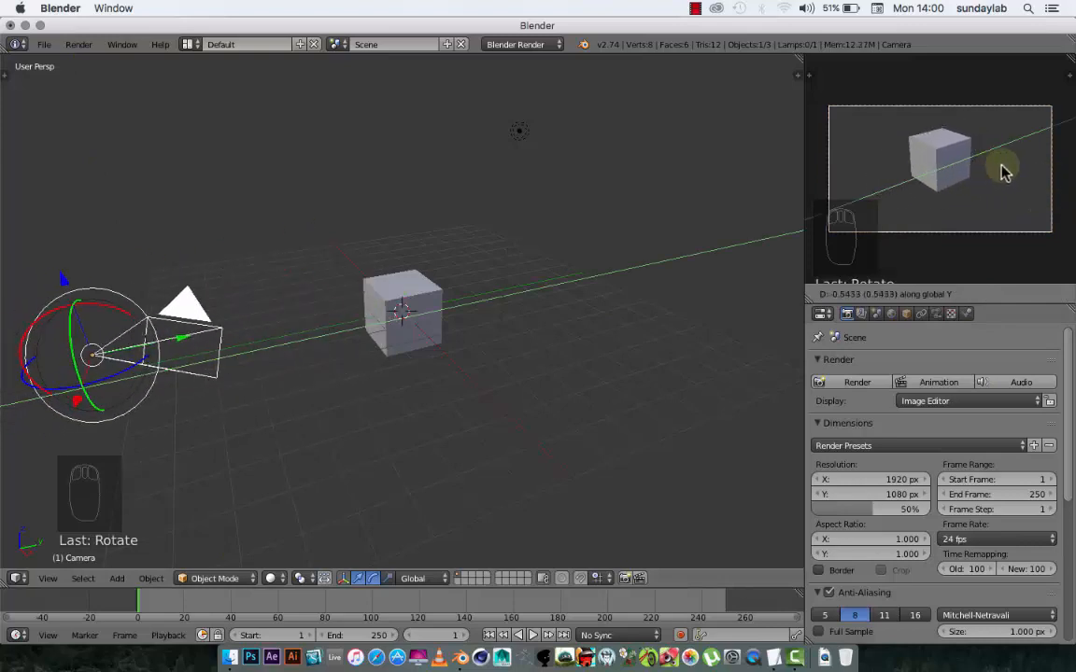
{"action": "left_click", "coordinate": [994, 171]}
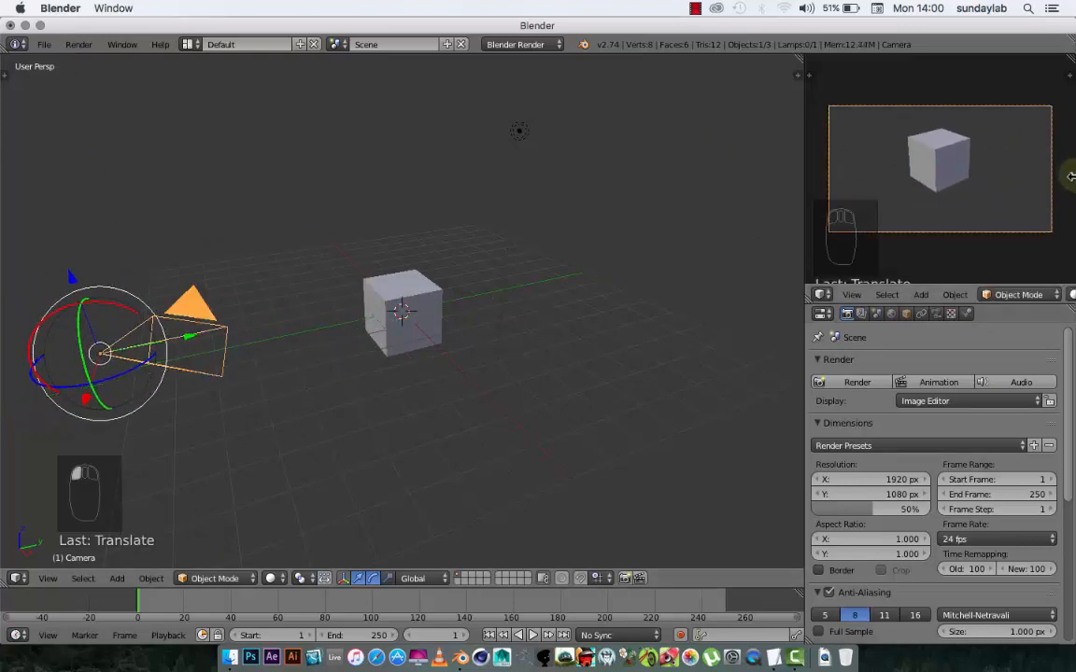
{"action": "right_click", "coordinate": [422, 290]}
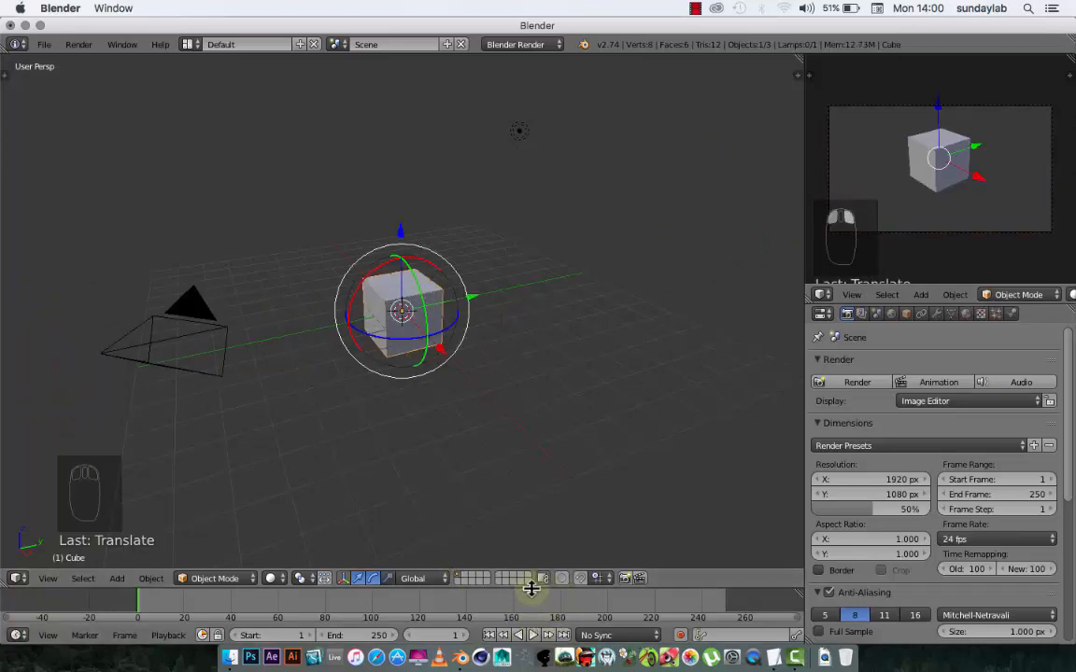
- Make the Timeline area taller and split the main 3D View vertically into a narrow and a wide view
{"action": "left_click_drag", "start_coordinate": [531, 588], "coordinate": [547, 534]}
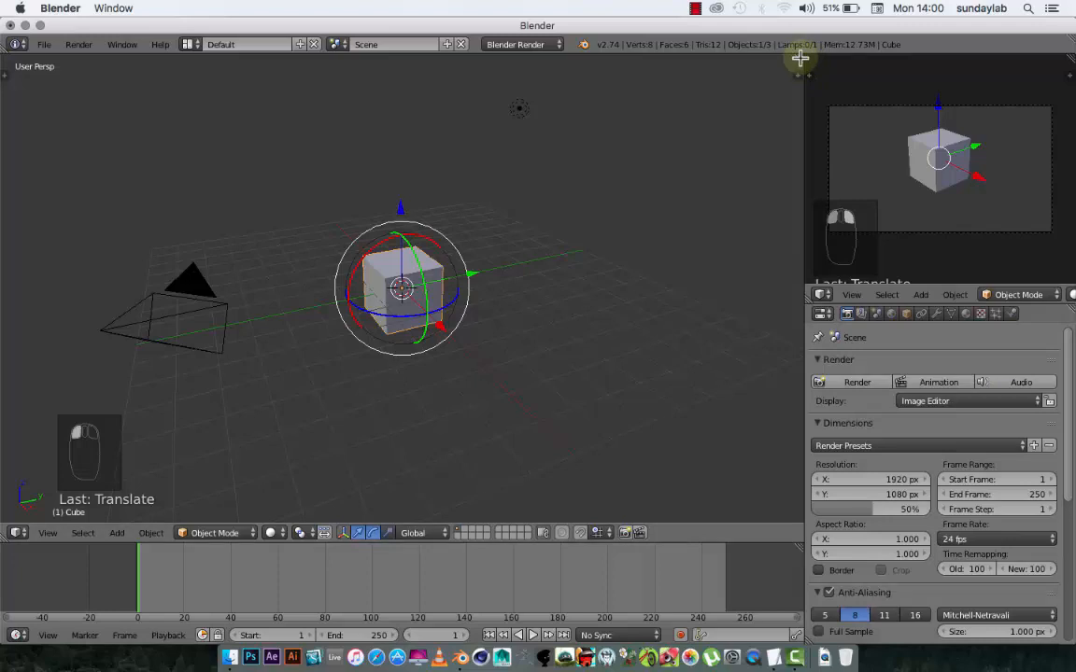
{"action": "left_click_drag", "start_coordinate": [800, 58], "coordinate": [282, 131]}
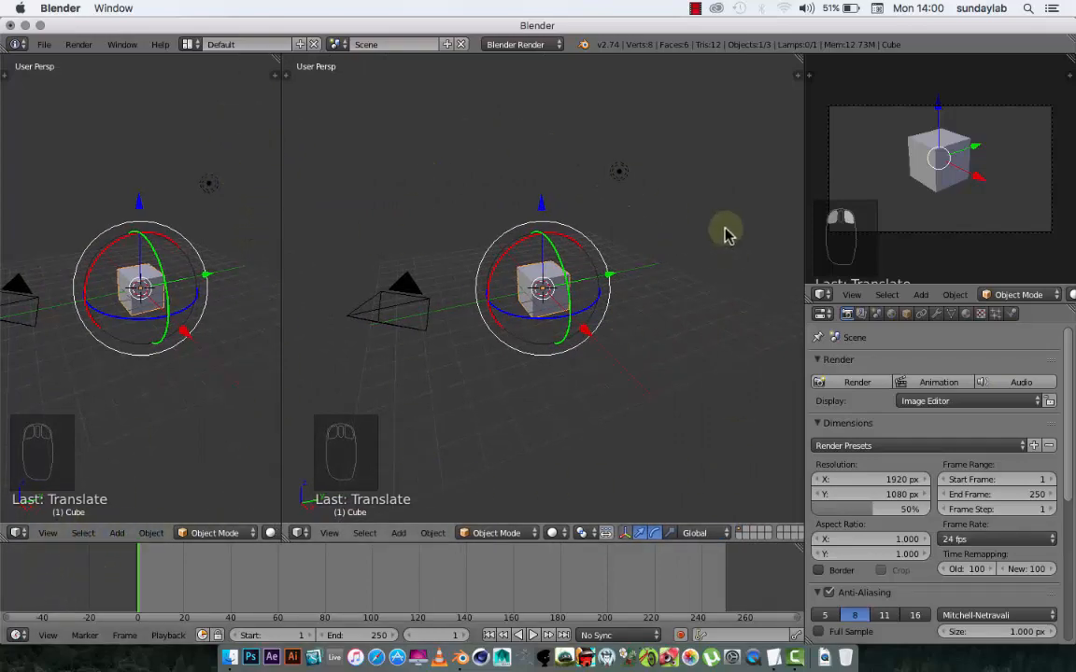
{"action": "scroll", "coordinate": [495, 355], "scroll_direction": "up", "scroll_amount": 4}
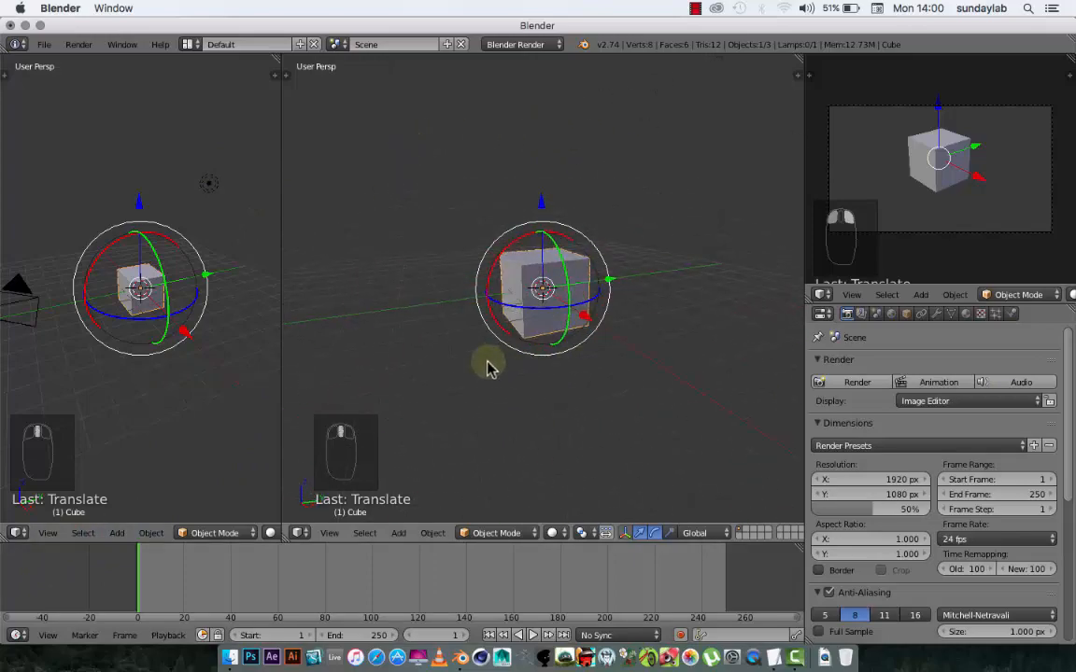
{"action": "scroll", "coordinate": [497, 359], "scroll_direction": "down", "scroll_amount": 4}
{"action": "scroll", "coordinate": [497, 355], "scroll_direction": "up", "scroll_amount": 4}
{"action": "scroll", "coordinate": [504, 355], "scroll_direction": "down", "scroll_amount": 4}
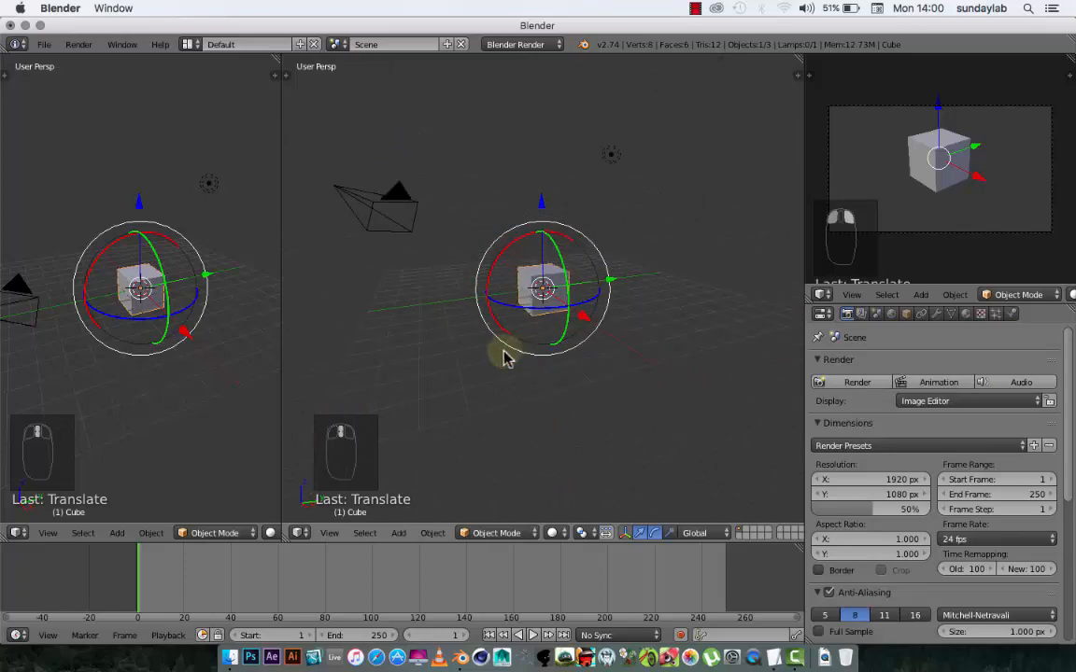
{"action": "middle_click_drag", "start_coordinate": [504, 355], "coordinate": [684, 365]}
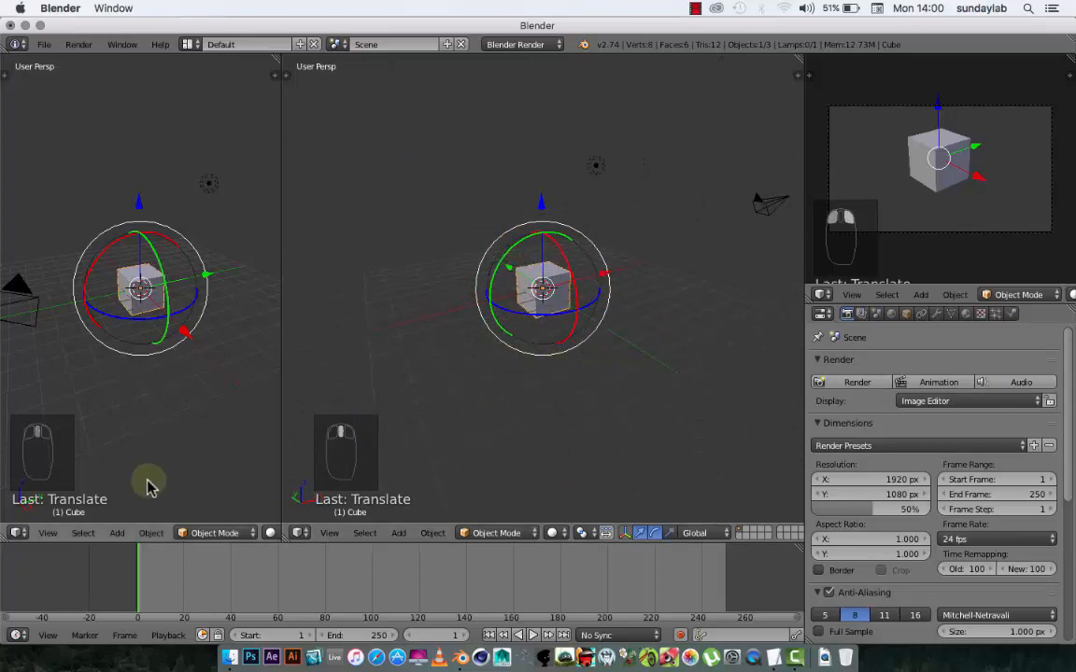
- Change the narrow 3D View to a Graph Editor and widen that area
{"action": "left_click", "coordinate": [17, 533]}
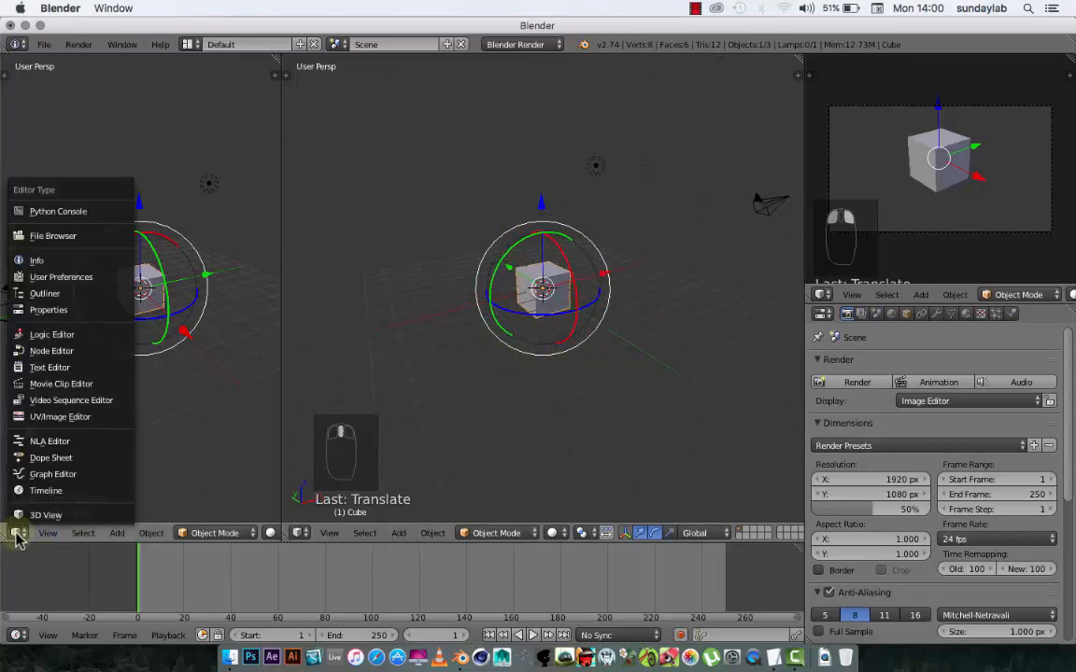
{"action": "left_click", "coordinate": [49, 476]}
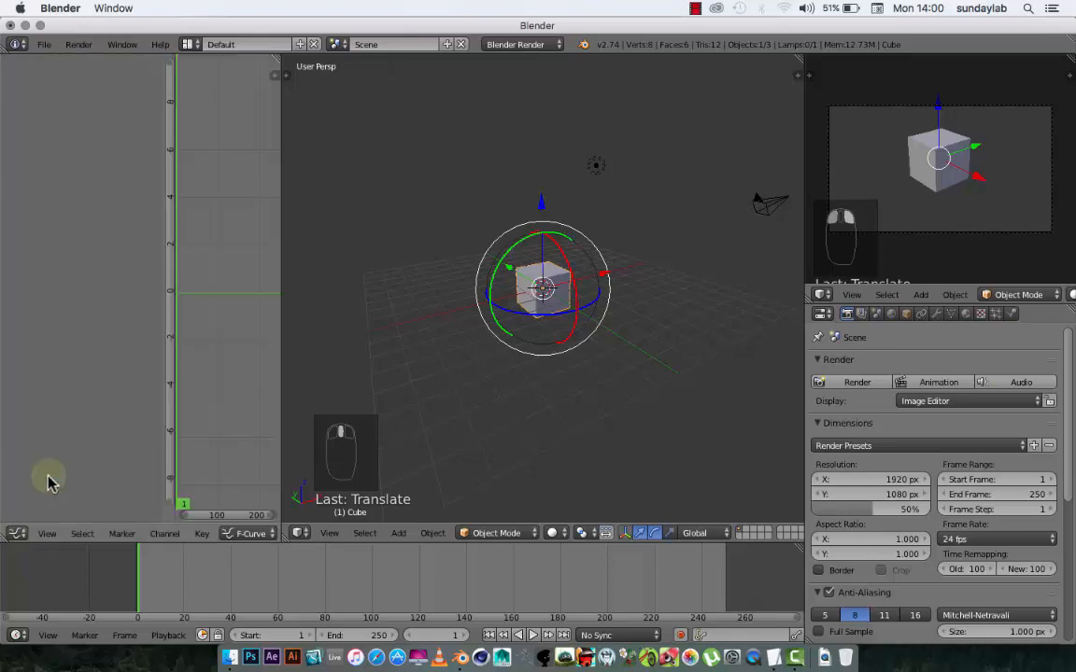
{"action": "left_click_drag", "start_coordinate": [279, 320], "coordinate": [404, 339]}
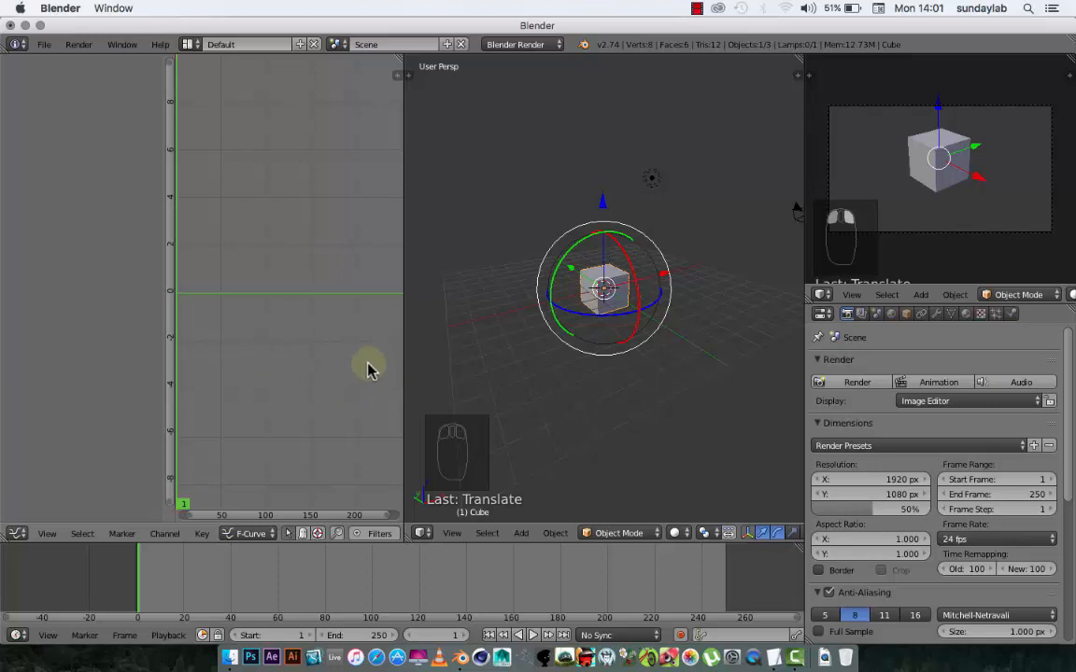
- Maximize and restore the Graph Editor area, and do the same with the main 3D View
{"action": "key", "text": "shift+space"}
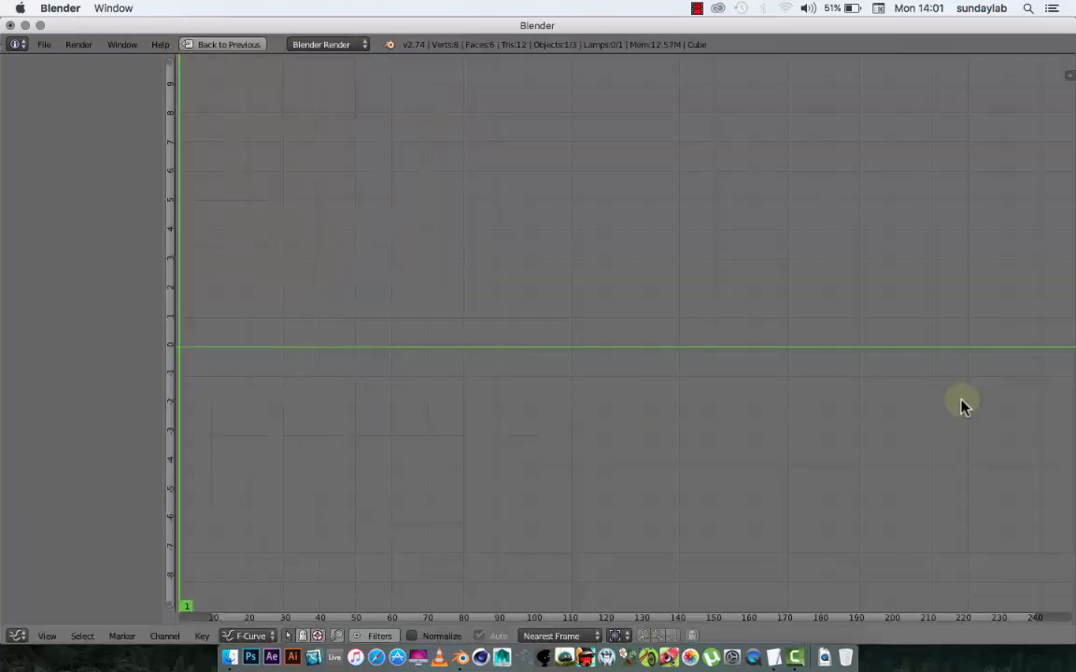
{"action": "key", "text": "shift+space"}
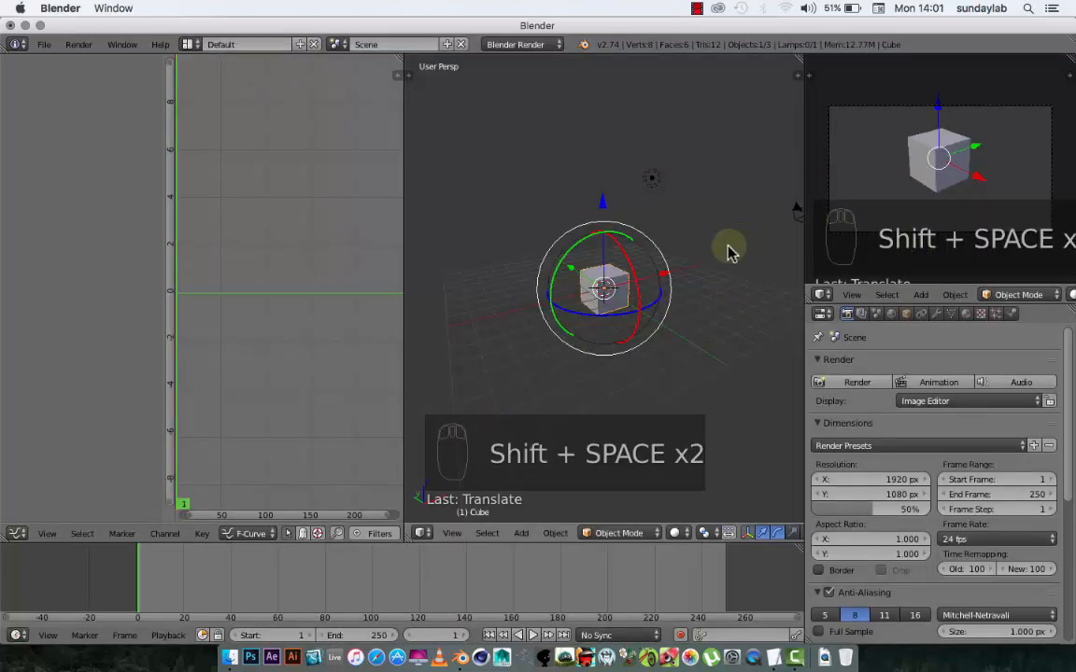
{"action": "key", "text": "shift+space"}
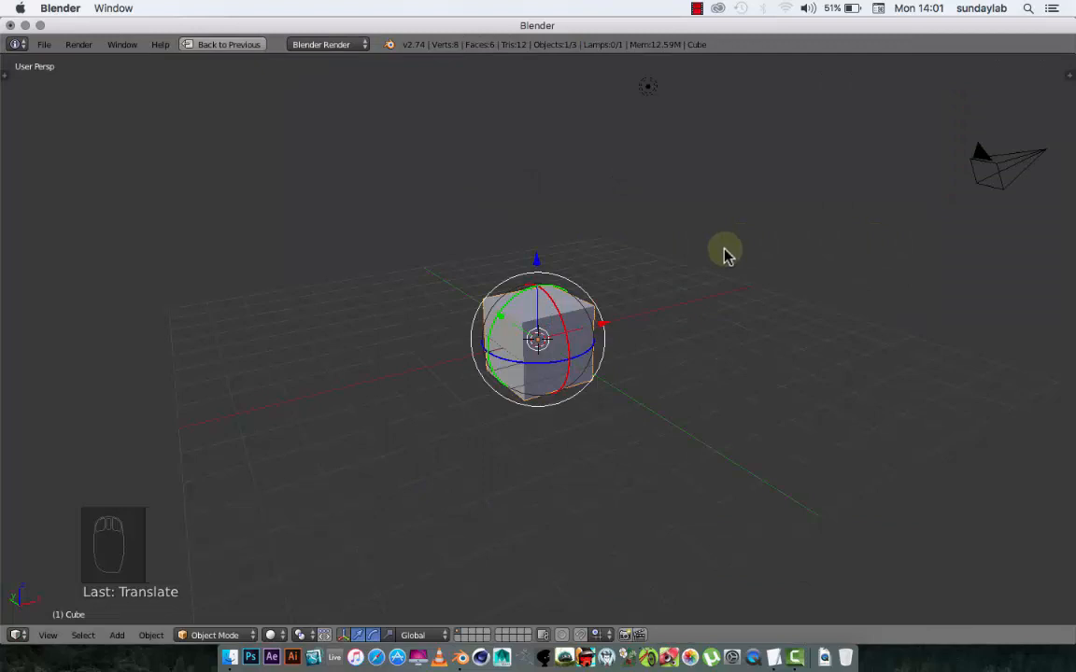
{"action": "key", "text": "shift+space"}
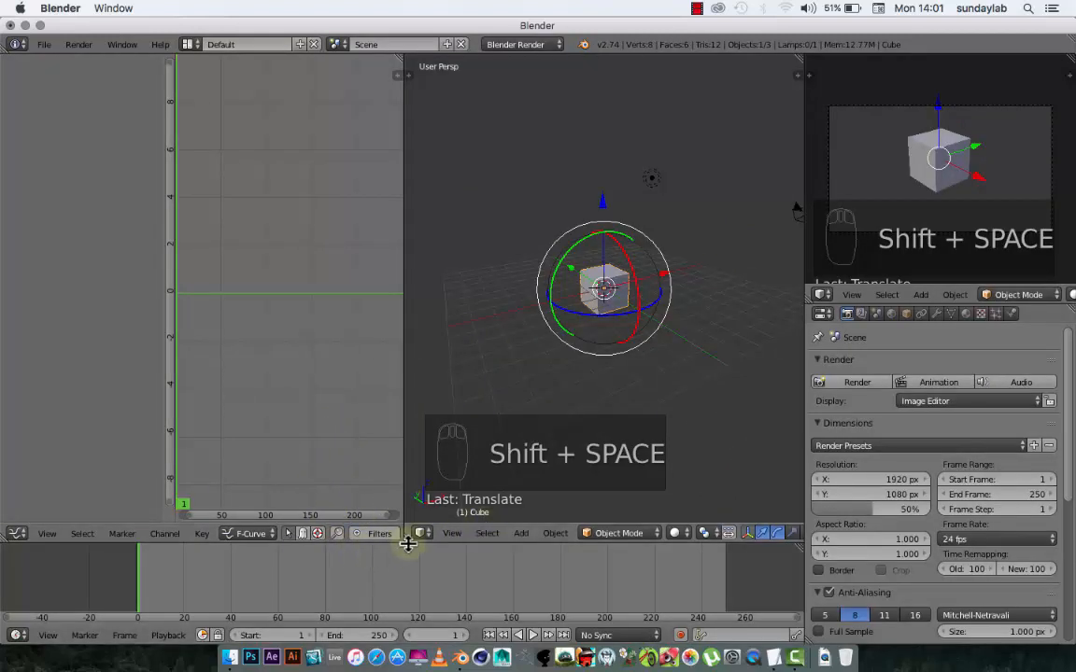
- Make the Timeline area much taller and split it horizontally into three stacked Timeline areas
{"action": "left_click_drag", "start_coordinate": [408, 544], "coordinate": [468, 351]}
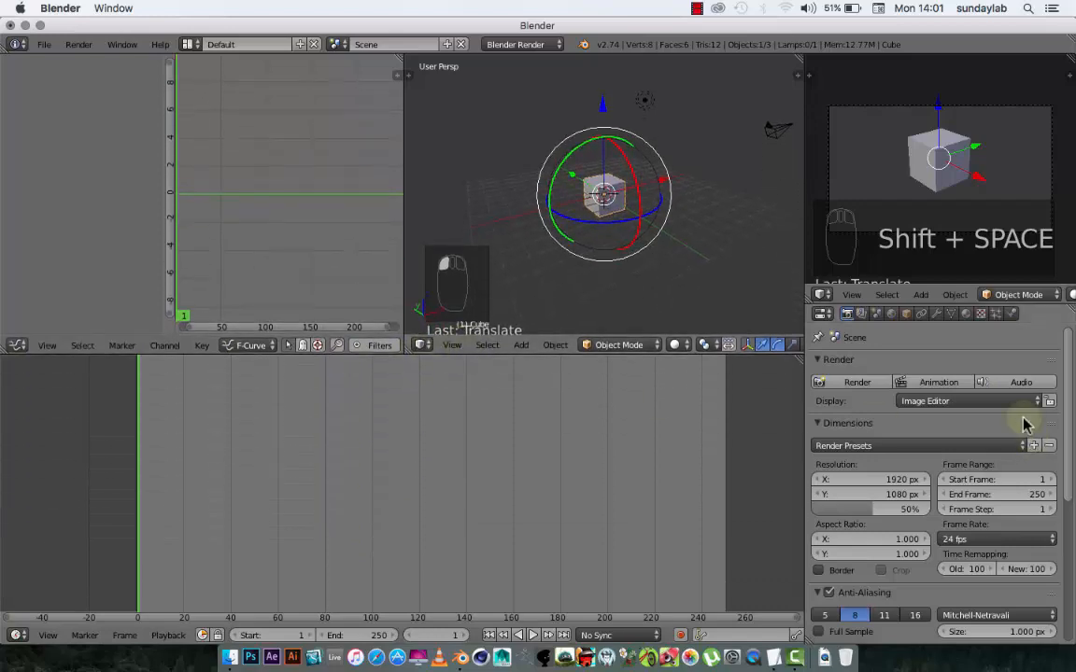
{"action": "left_click_drag", "start_coordinate": [799, 357], "coordinate": [793, 503]}
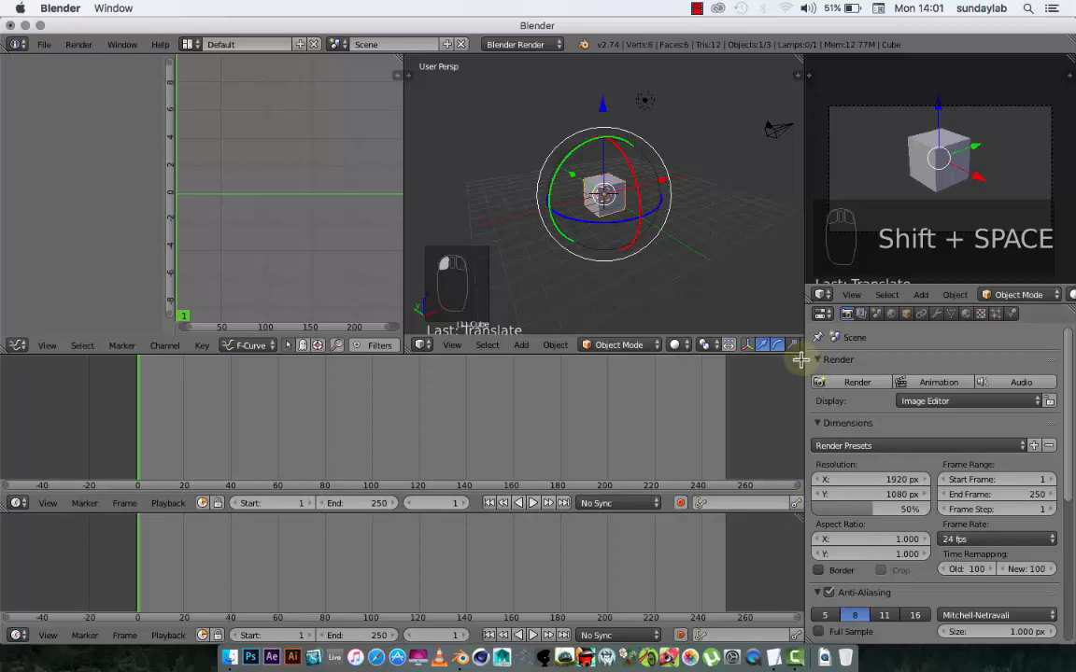
{"action": "left_click_drag", "start_coordinate": [800, 352], "coordinate": [792, 432]}
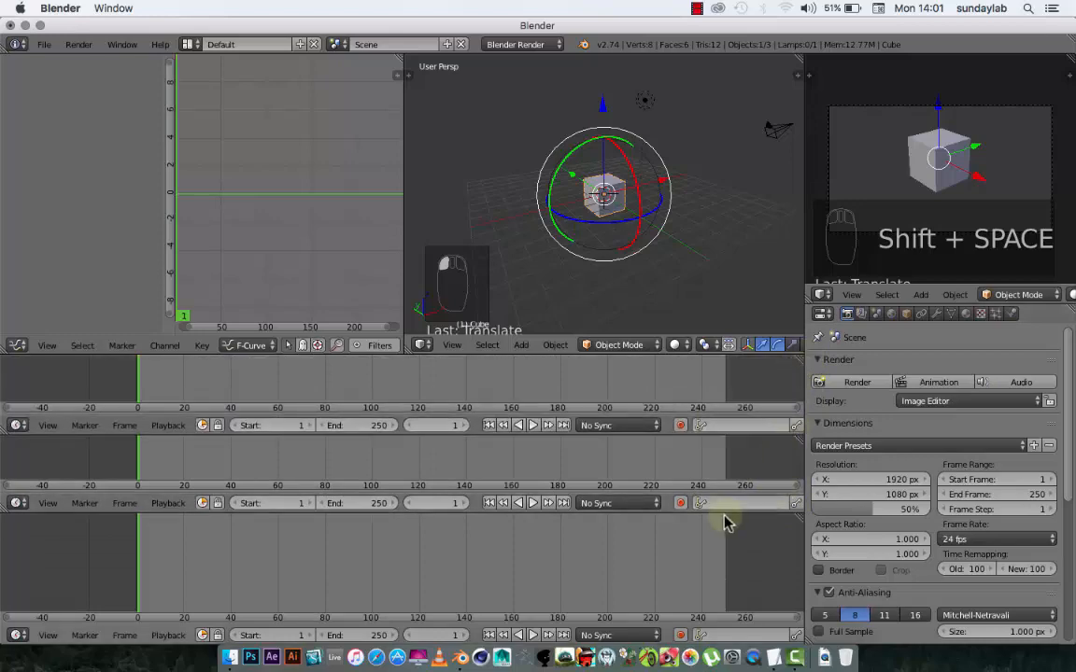
{"action": "left_click_drag", "start_coordinate": [652, 513], "coordinate": [651, 531]}
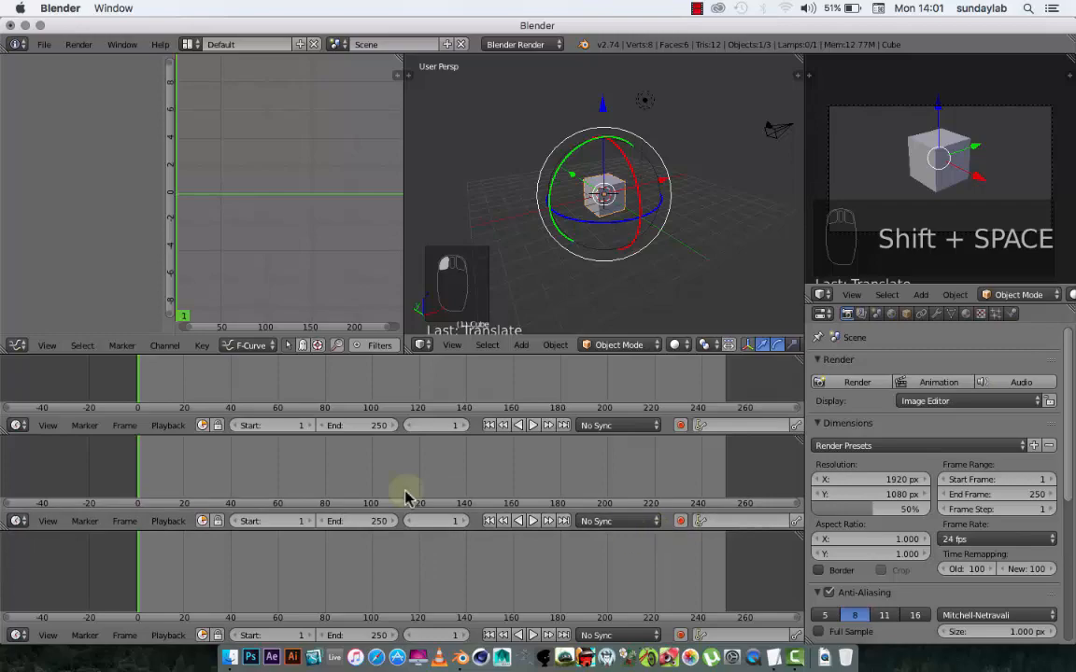
- Change the middle of the three stacked Timeline areas to a Dope Sheet
{"action": "left_click", "coordinate": [20, 525]}
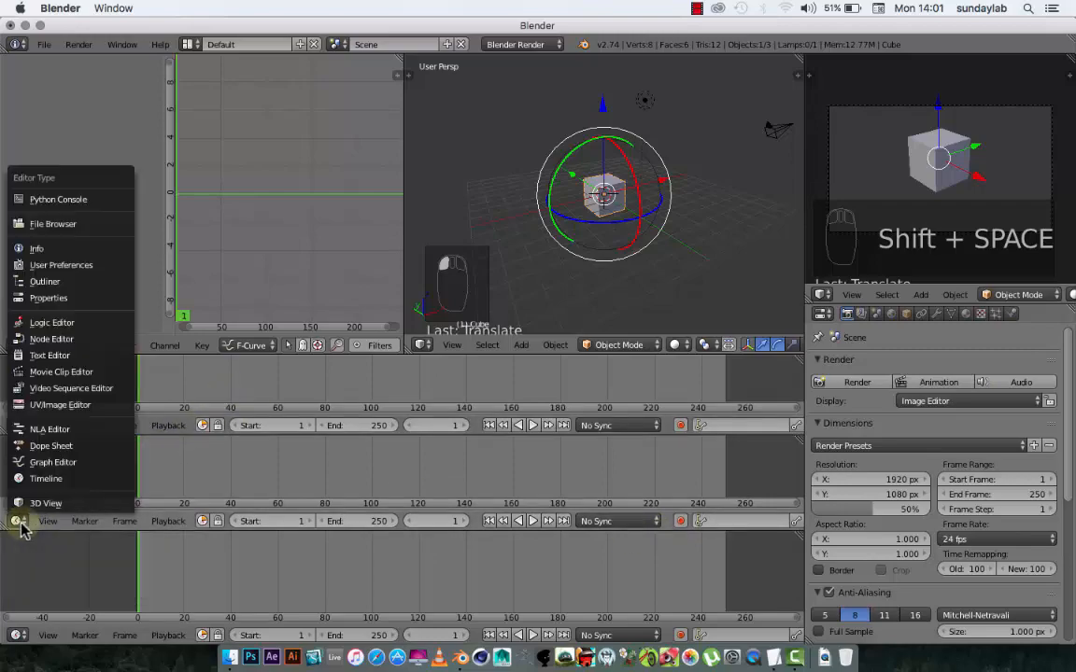
{"action": "left_click", "coordinate": [53, 447]}
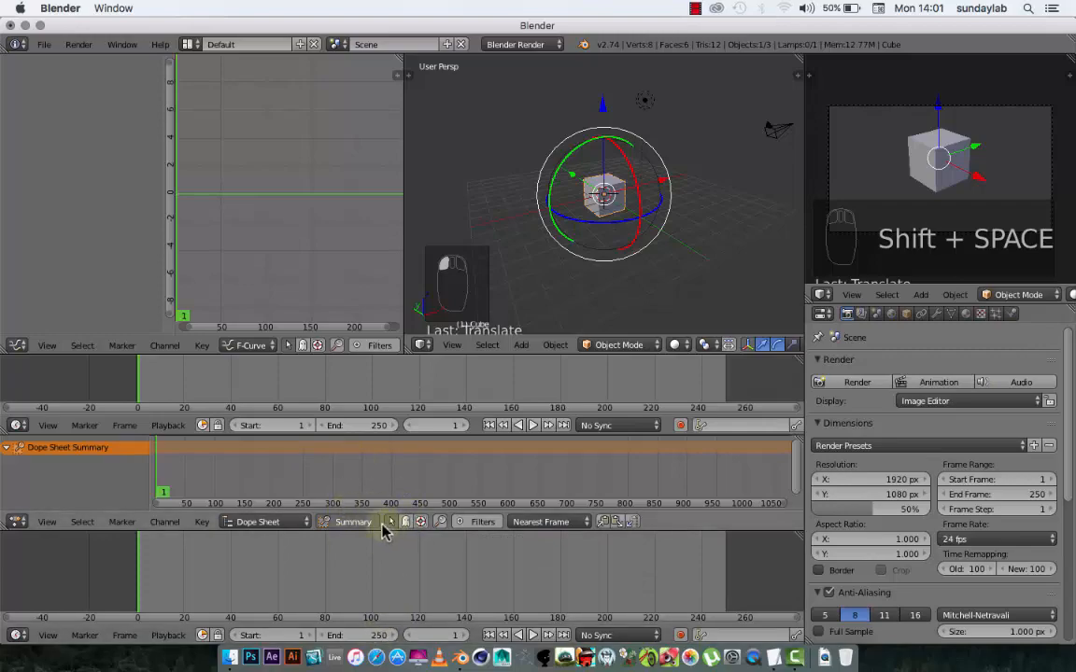
- Switch the Dope Sheet area to Action Editor mode and return it to Dope Sheet mode
{"action": "left_click", "coordinate": [303, 523]}
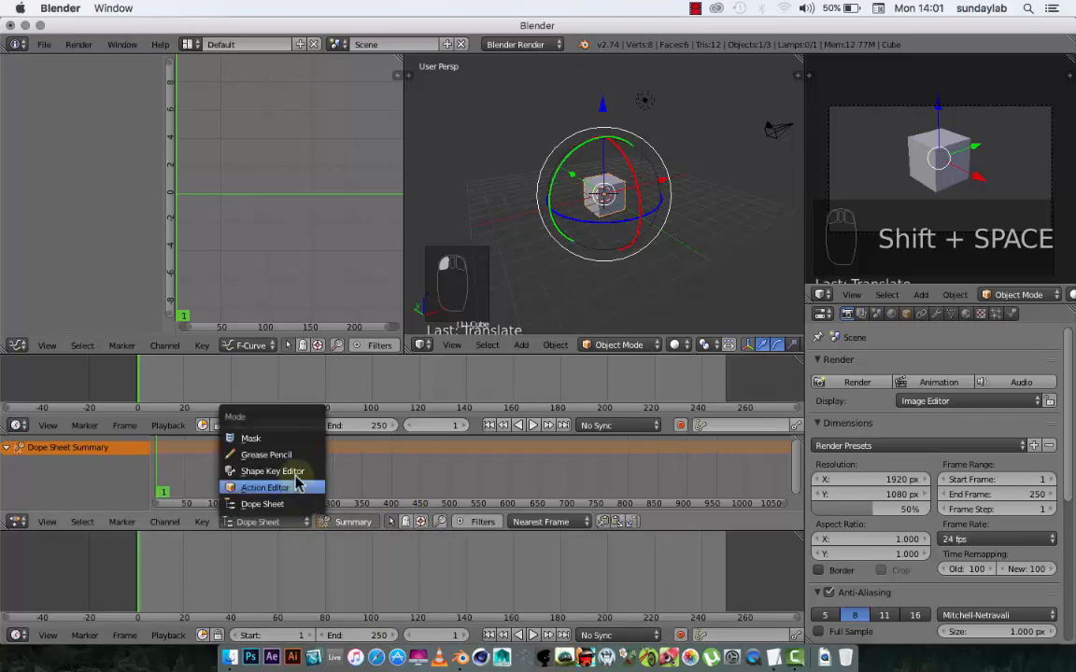
{"action": "left_click", "coordinate": [288, 498]}
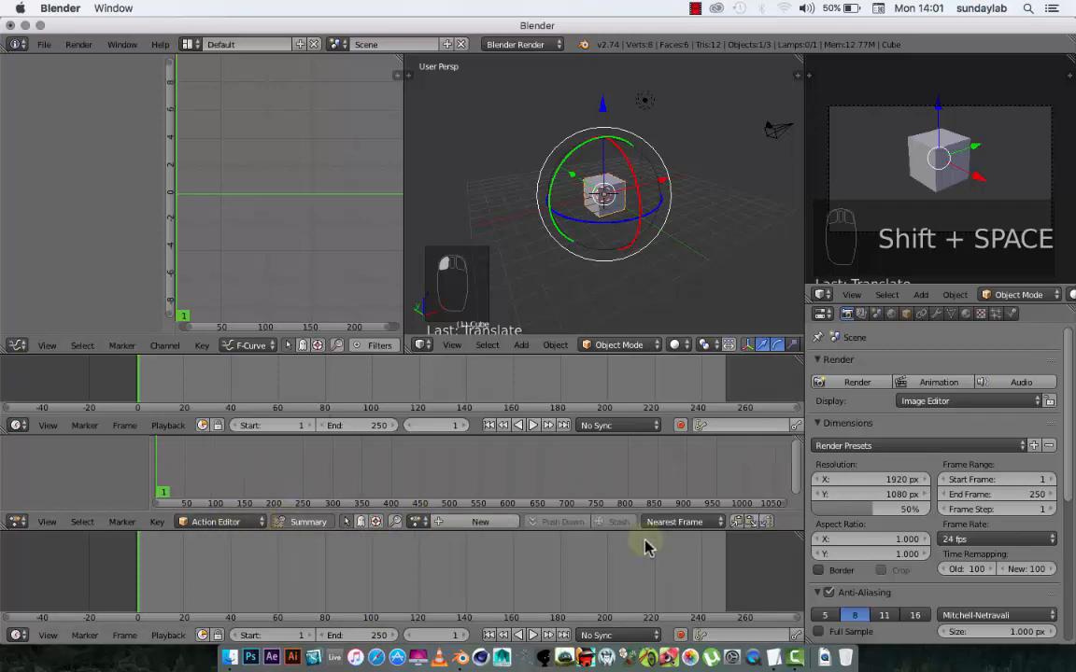
{"action": "left_click", "coordinate": [253, 526]}
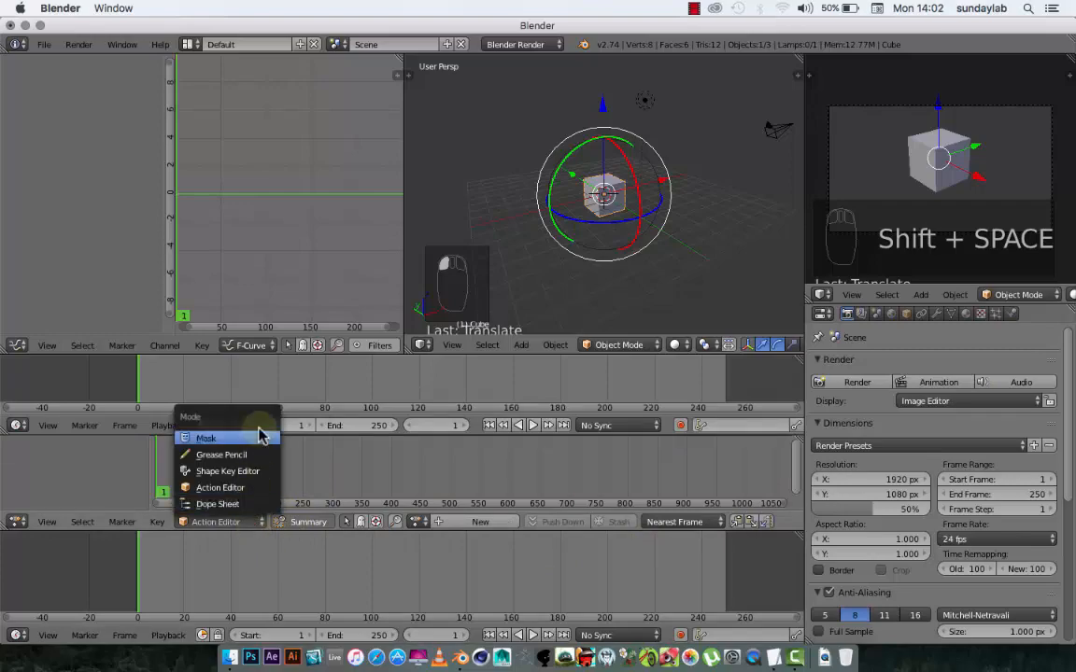
{"action": "left_click", "coordinate": [261, 505]}
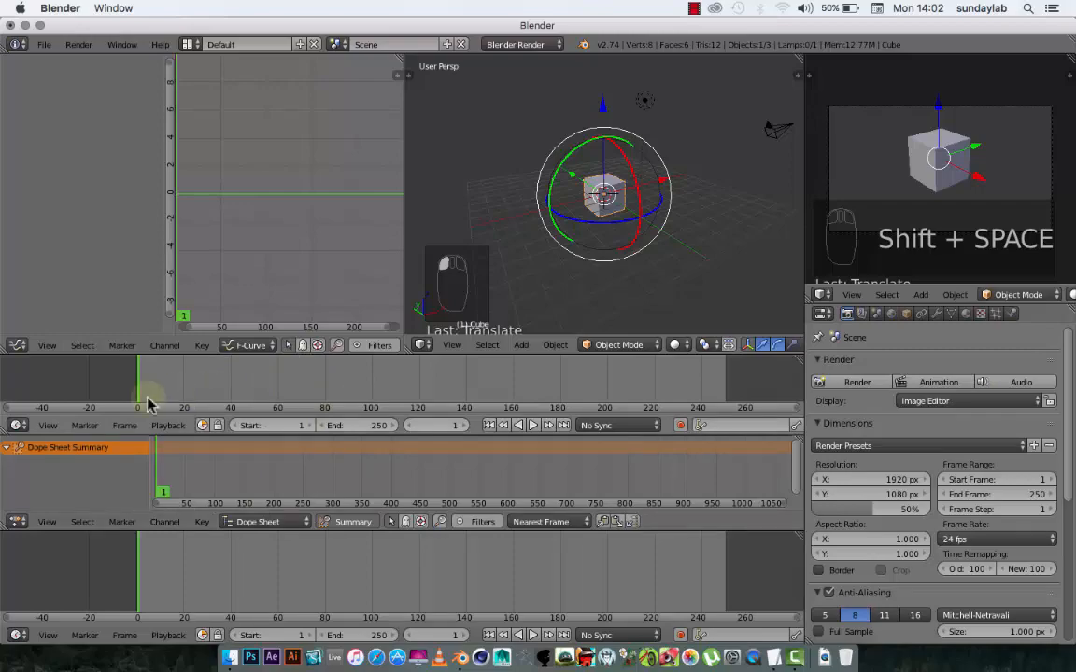
- Change the uppermost stacked Timeline to a Video Sequence Editor and collapse that area down to its header
{"action": "left_click", "coordinate": [18, 425]}
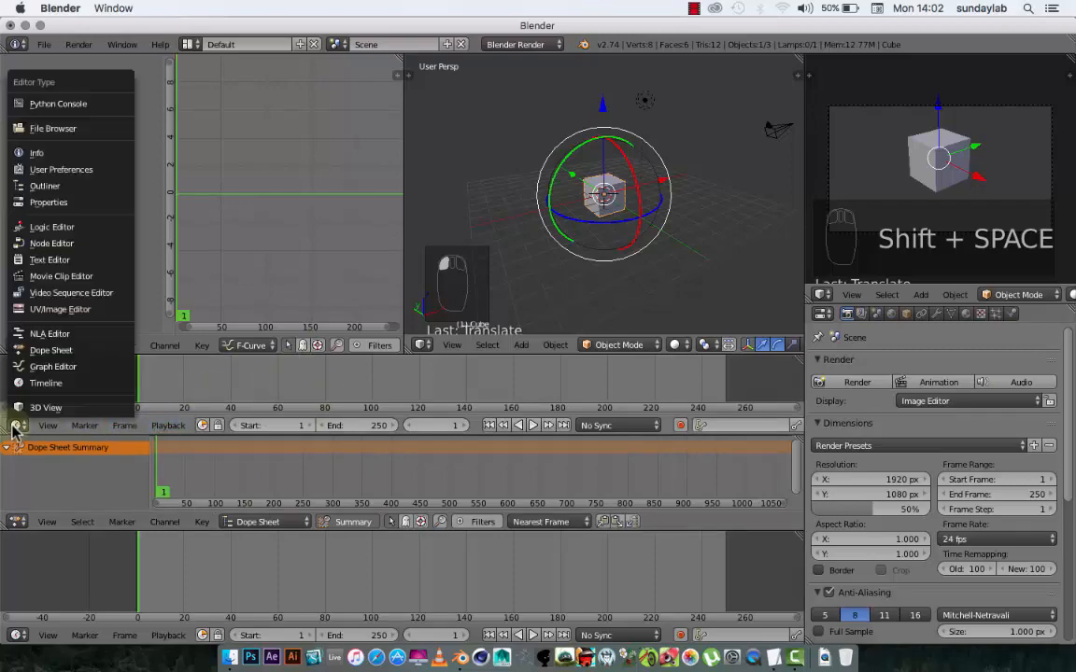
{"action": "left_click", "coordinate": [68, 296]}
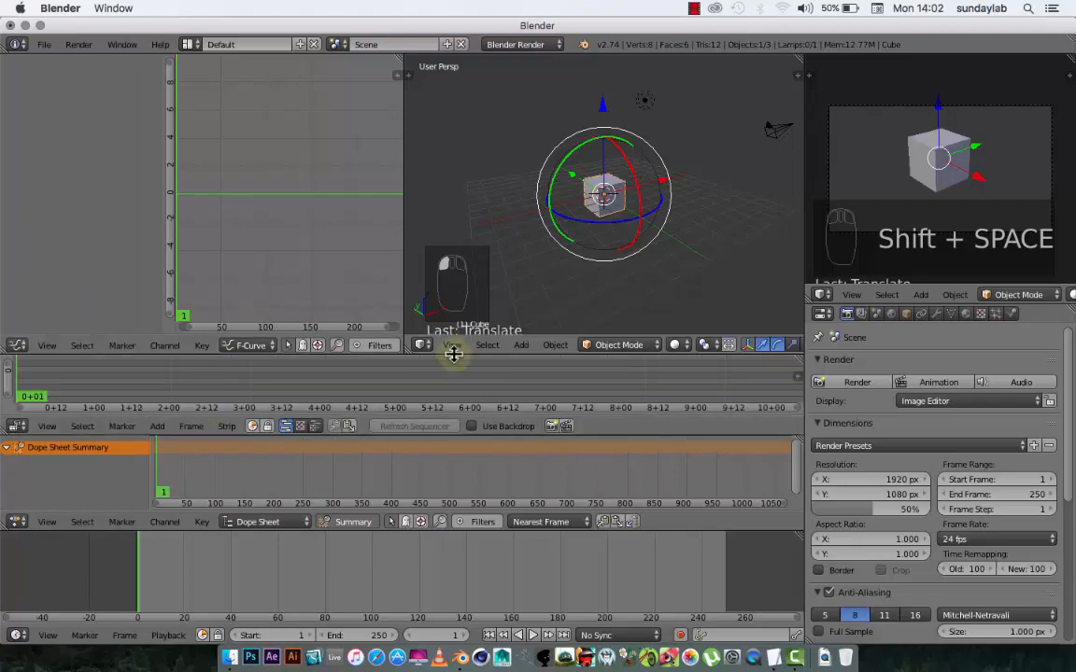
{"action": "left_click_drag", "start_coordinate": [452, 353], "coordinate": [463, 311]}
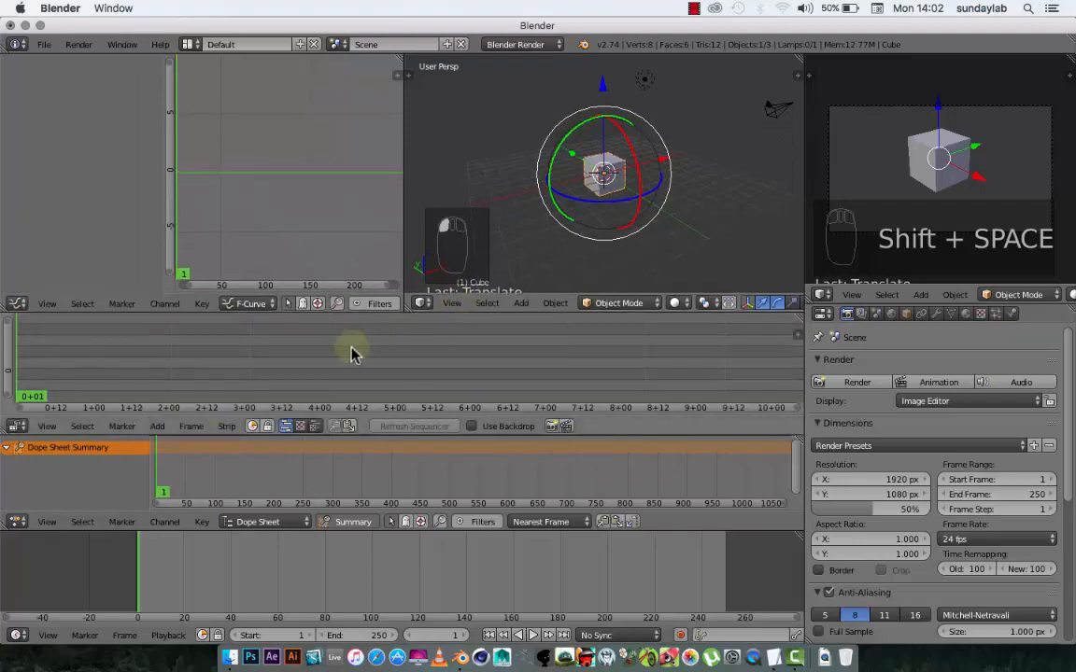
{"action": "middle_click_drag", "start_coordinate": [261, 358], "coordinate": [571, 356]}
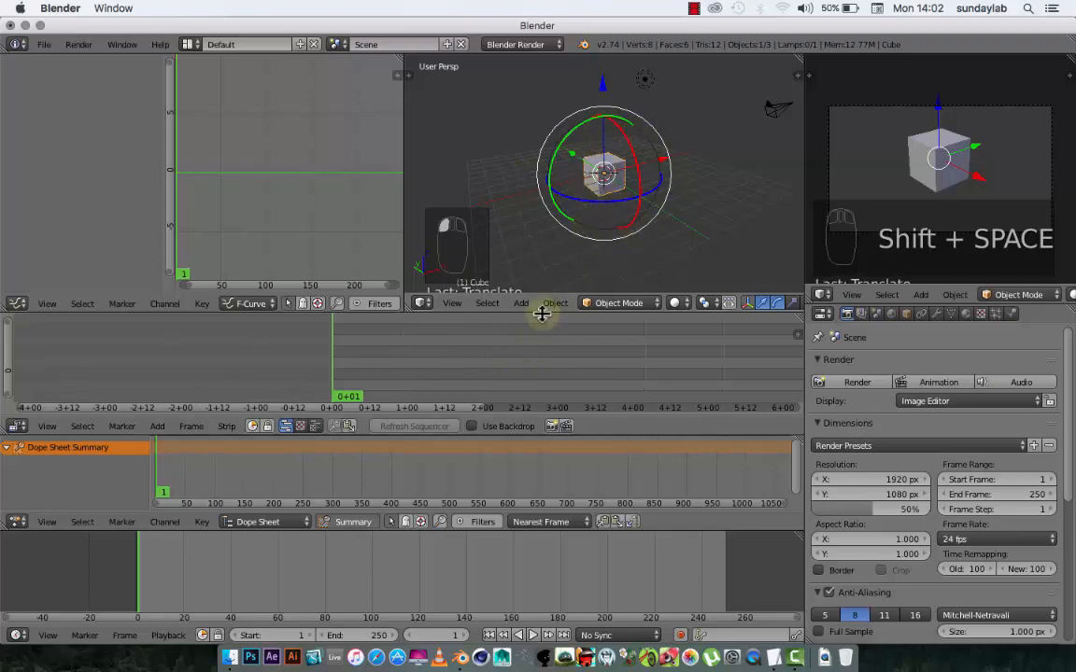
{"action": "left_click_drag", "start_coordinate": [541, 314], "coordinate": [534, 422]}
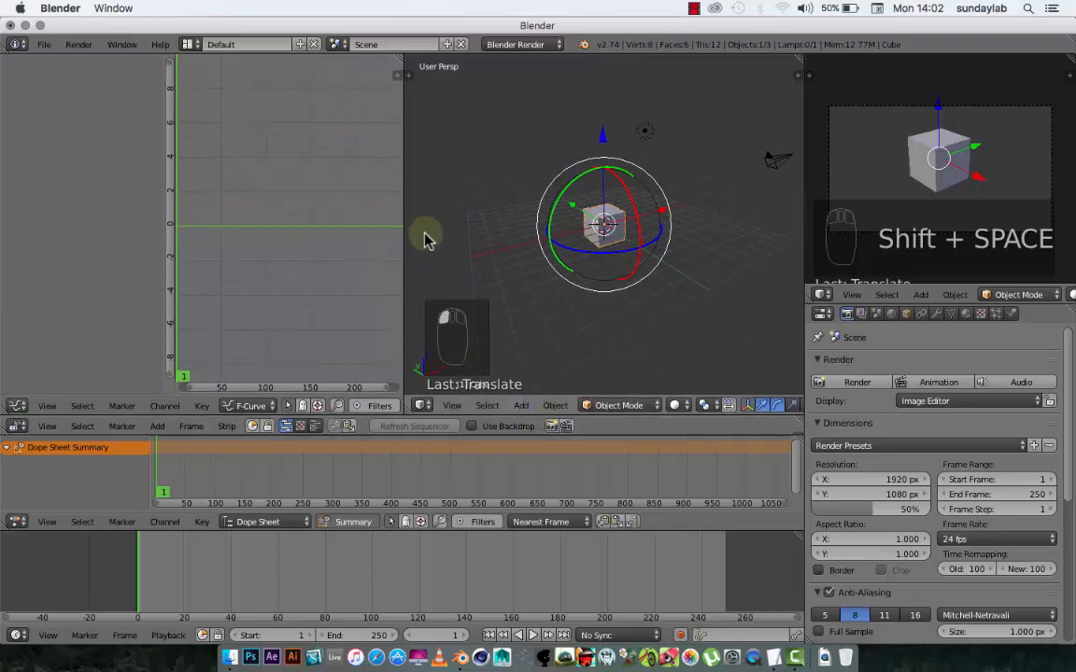
- Narrow the Graph Editor to widen the main 3D View, and set that view's transform orientation to Normal
{"action": "left_click_drag", "start_coordinate": [404, 238], "coordinate": [344, 241]}
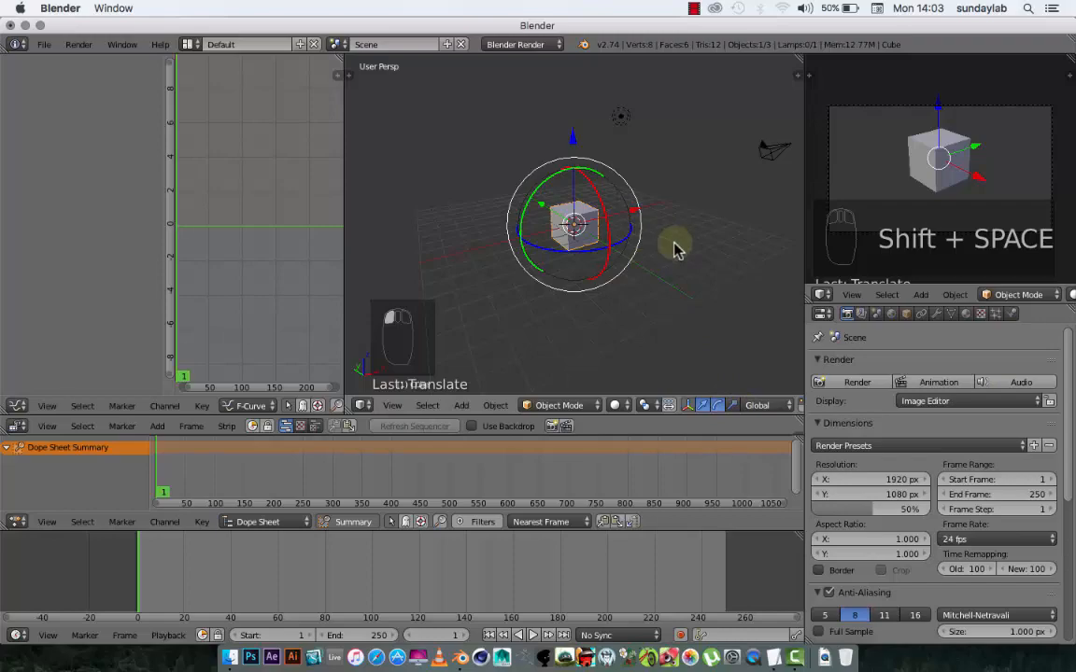
{"action": "left_click", "coordinate": [758, 406]}
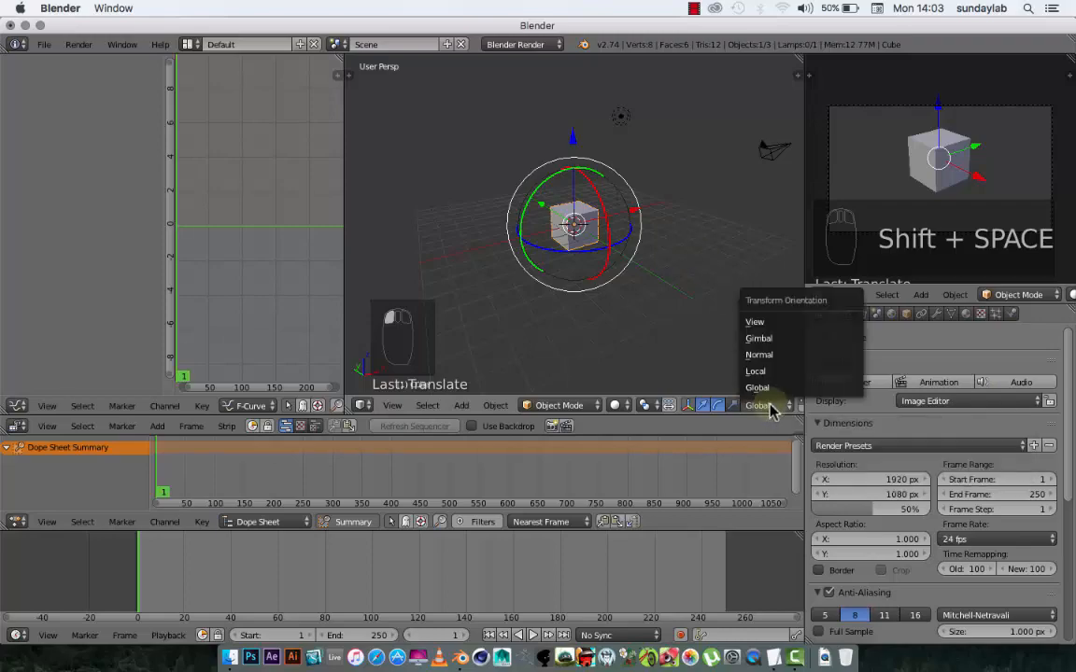
{"action": "left_click", "coordinate": [775, 356]}
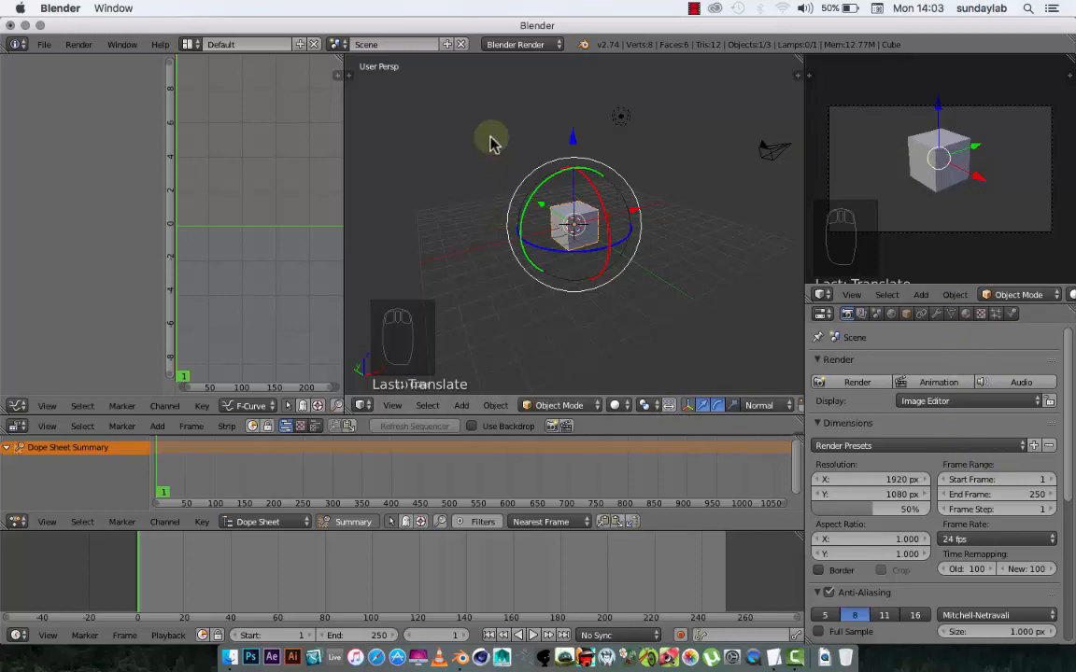
{"action": "left_click", "coordinate": [190, 47]}
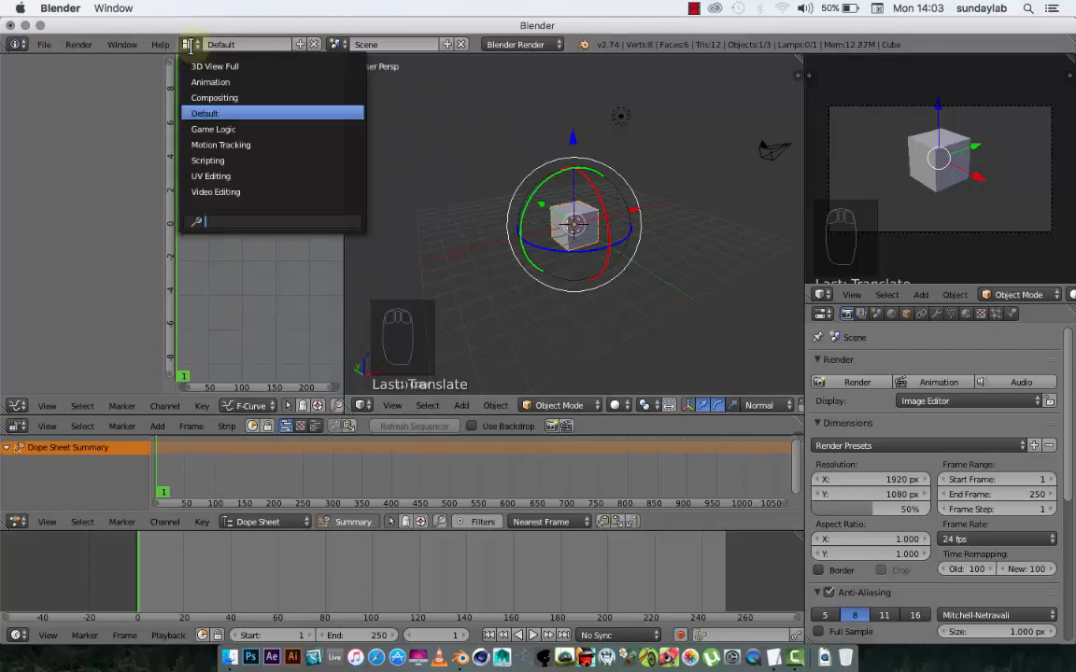
{"action": "left_click", "coordinate": [485, 105]}
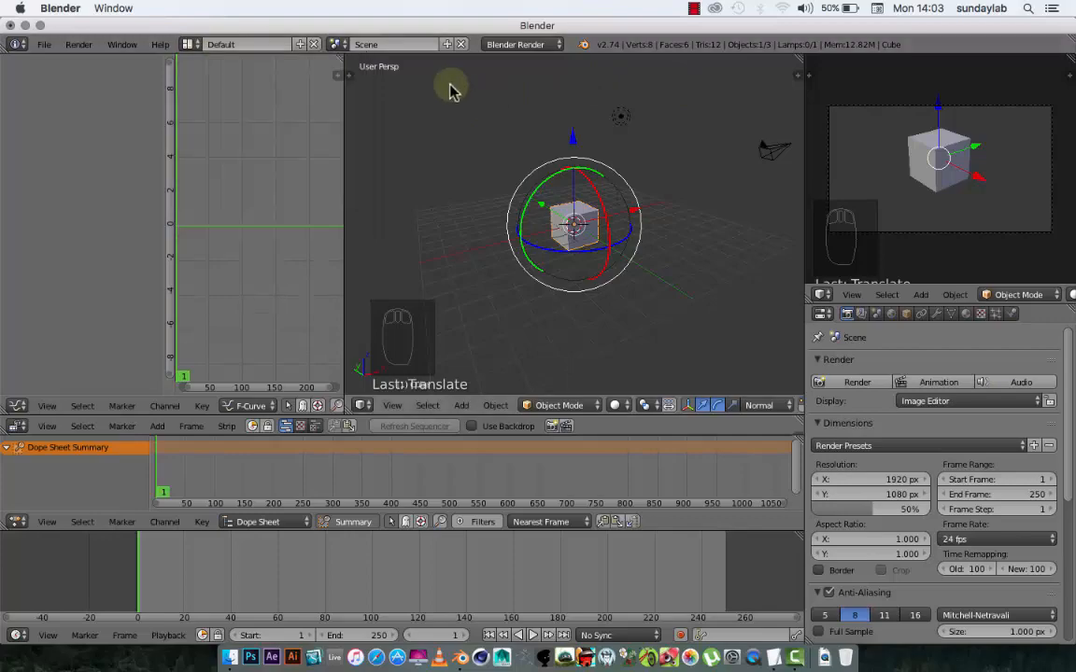
{"action": "left_click", "coordinate": [268, 44]}
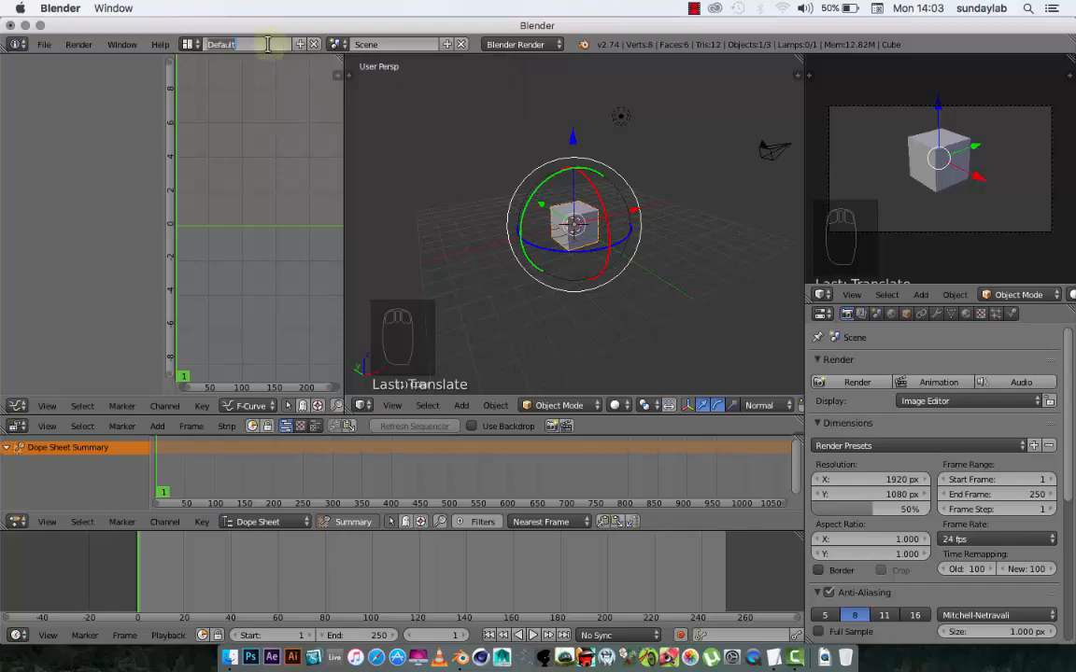
{"action": "left_click", "coordinate": [468, 139]}
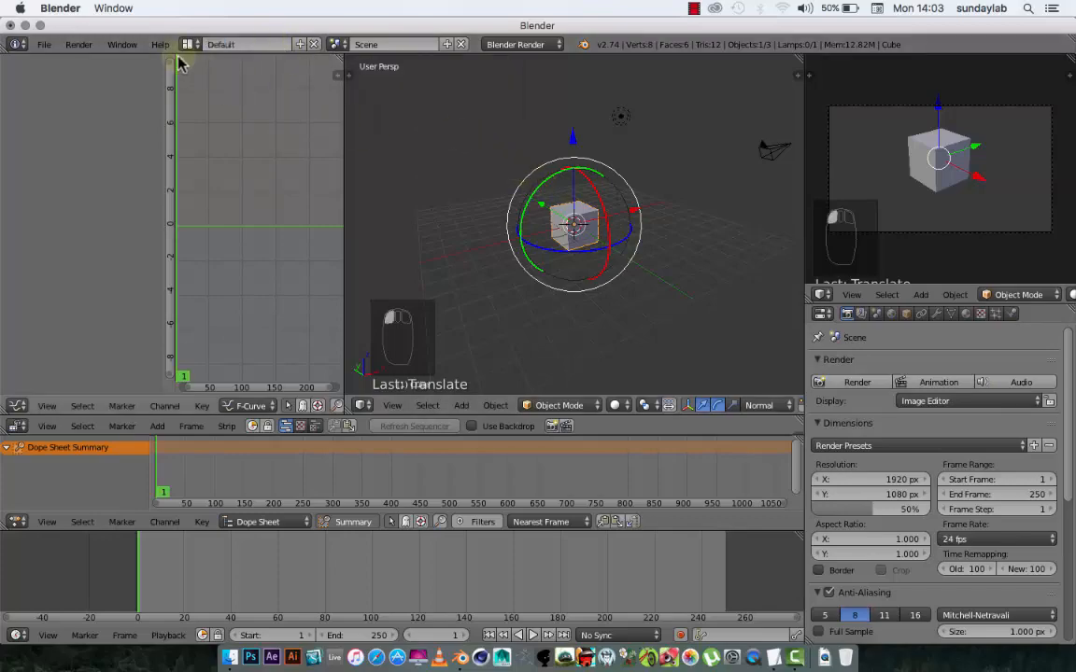
- Add a new screen layout from the current arrangement and name it ANIMATION LAYOUT
{"action": "left_click", "coordinate": [299, 46]}
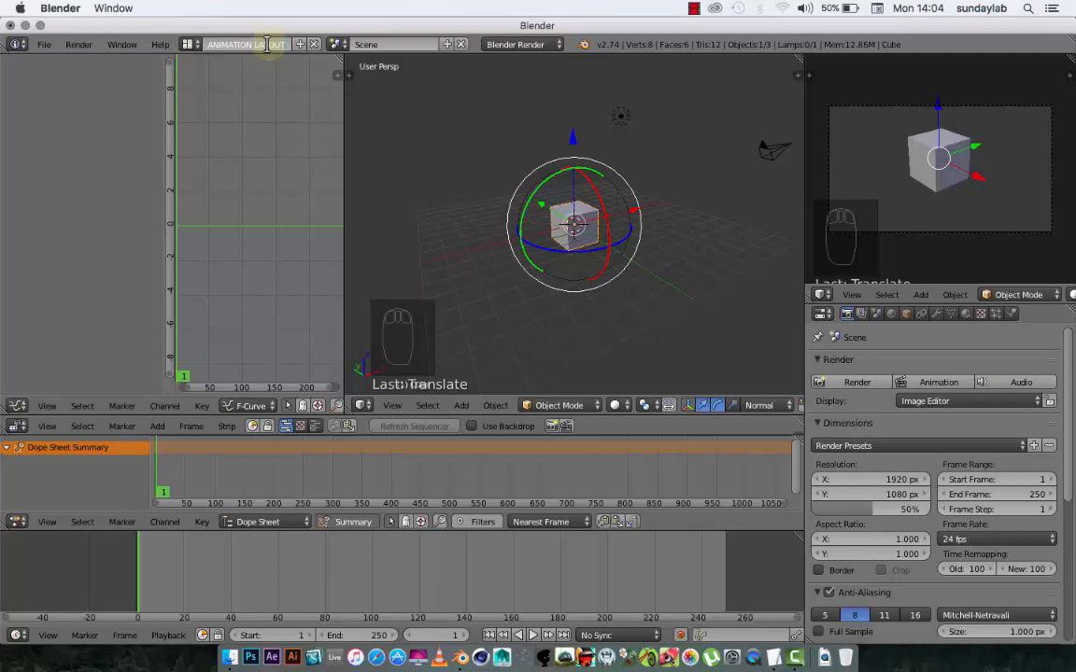
{"action": "key", "text": "Return"}
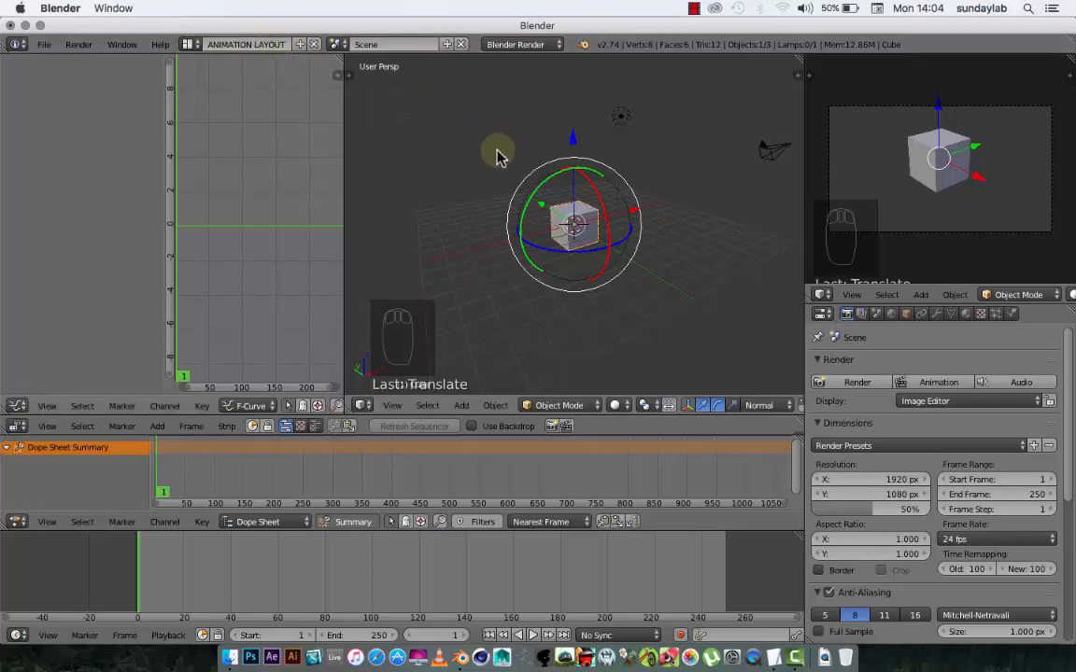
{"action": "scroll", "coordinate": [503, 178], "scroll_direction": "up", "scroll_amount": 6}
{"action": "scroll", "coordinate": [501, 178], "scroll_direction": "down", "scroll_amount": 4}
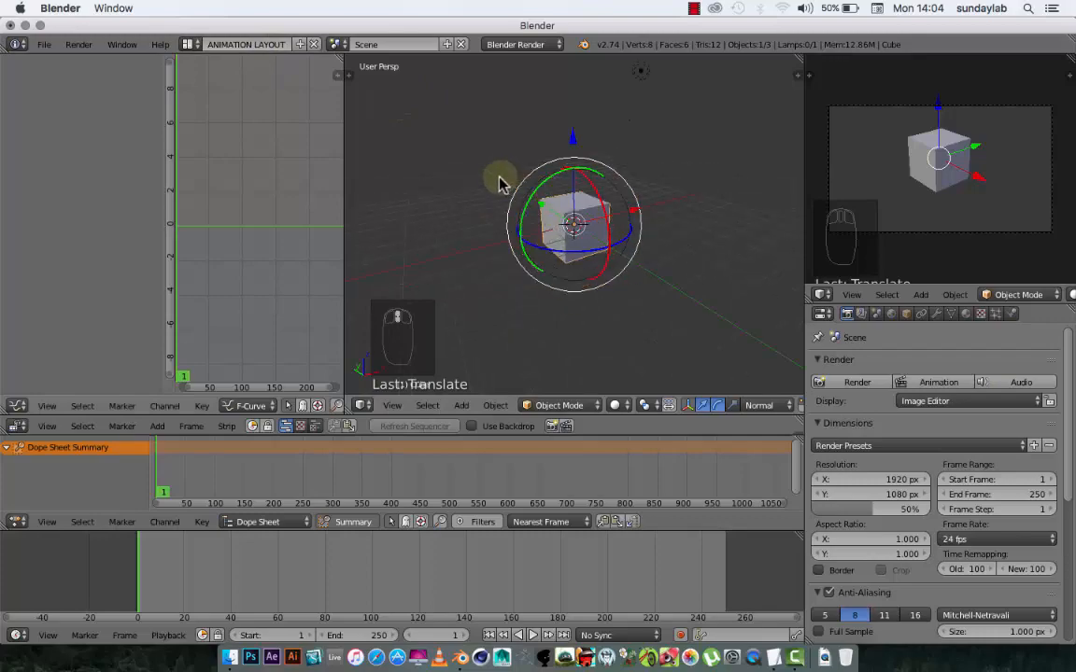
{"action": "middle_click_drag", "start_coordinate": [482, 261], "coordinate": [484, 277]}
{"action": "middle_click_drag", "start_coordinate": [637, 278], "coordinate": [538, 259]}
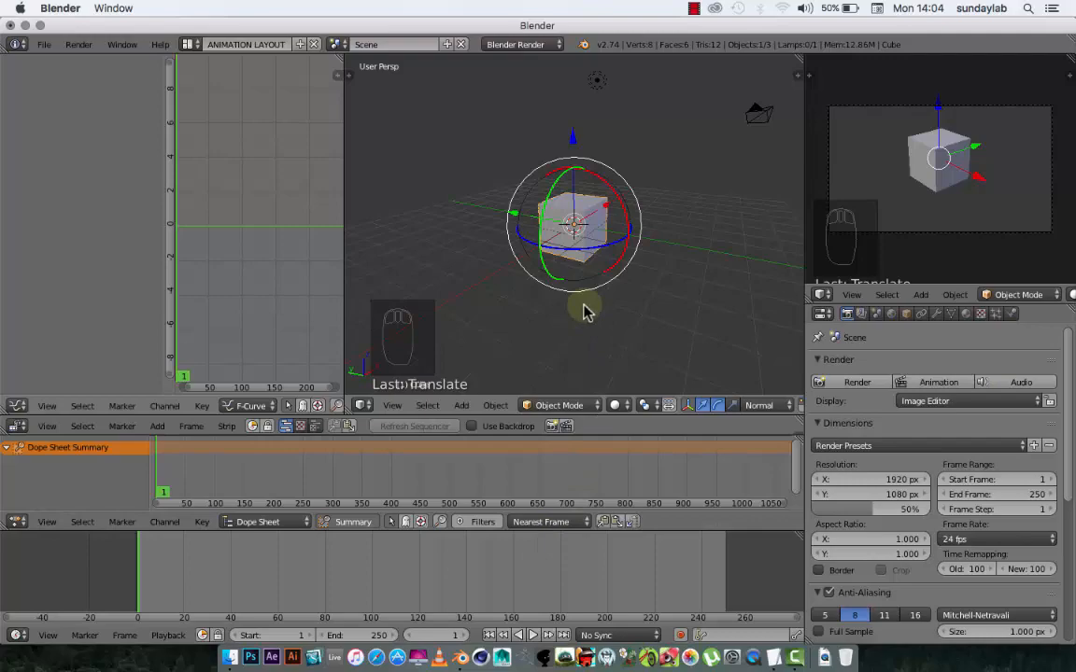
{"action": "middle_click_drag", "start_coordinate": [584, 313], "coordinate": [582, 313]}
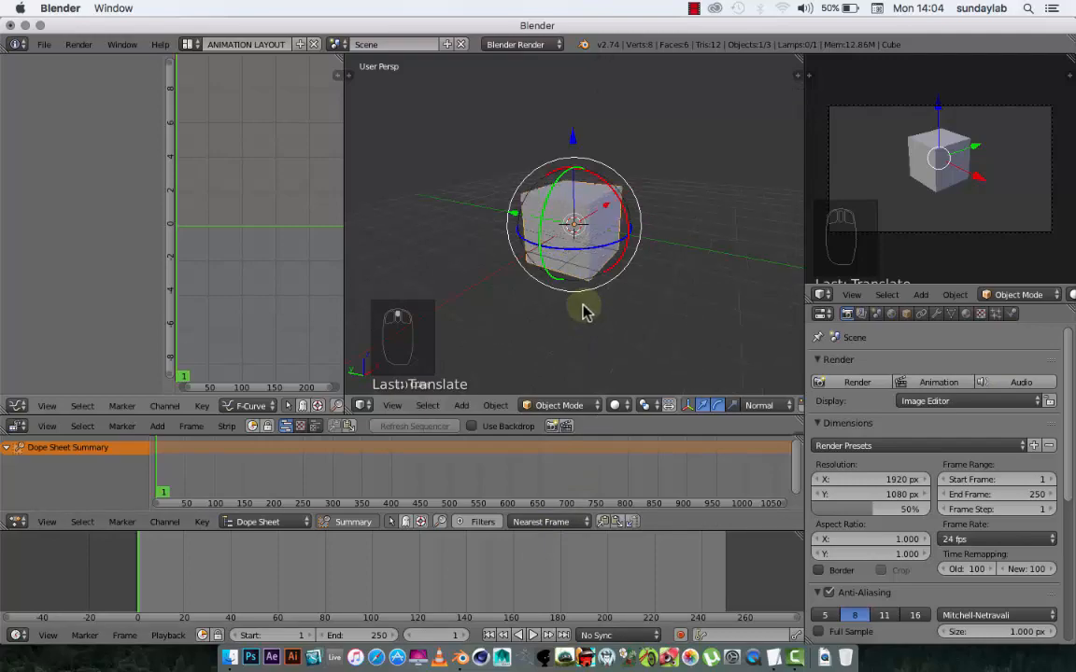